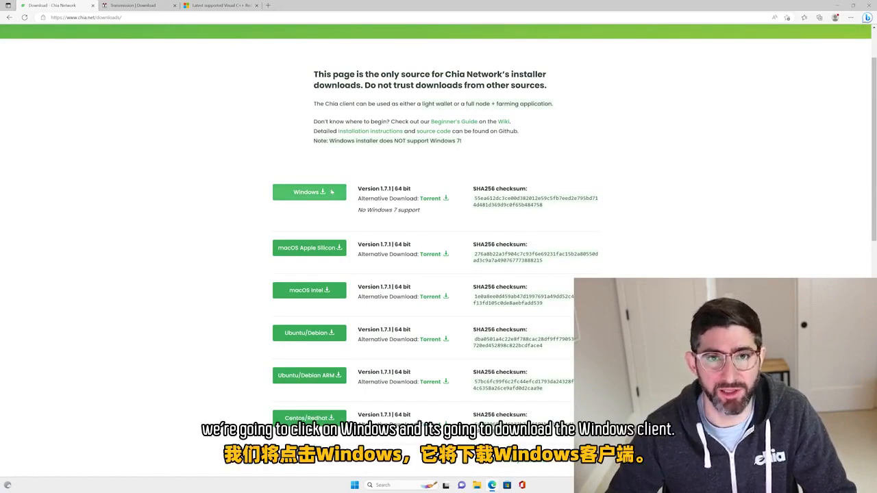
Download the Windows installer of the Chia client, version 1.7.1.
click(319, 192)
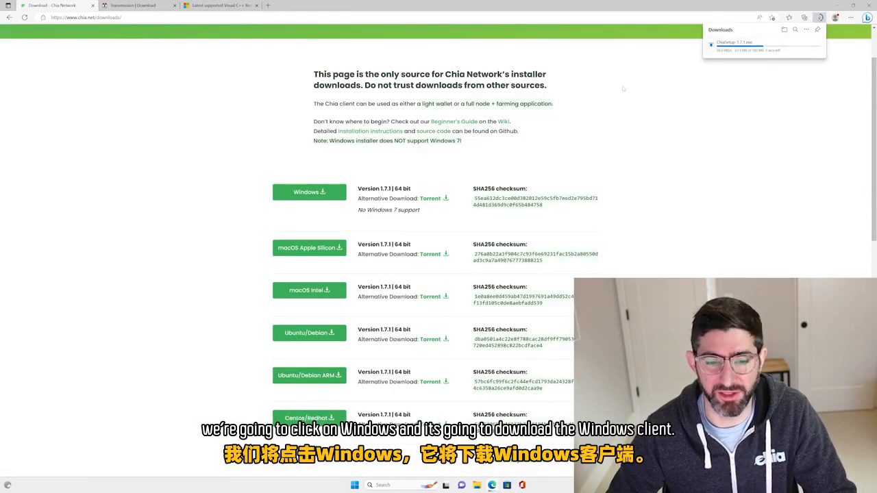
scroll(472, 140, down, 4)
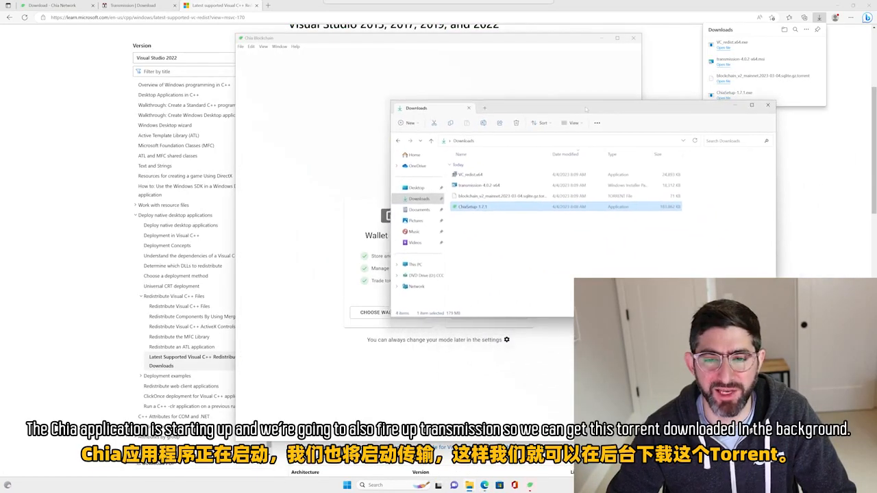
Move the Downloads window clear of the Chia window and launch the Transmission Qt Client.
drag(586, 109, 584, 111)
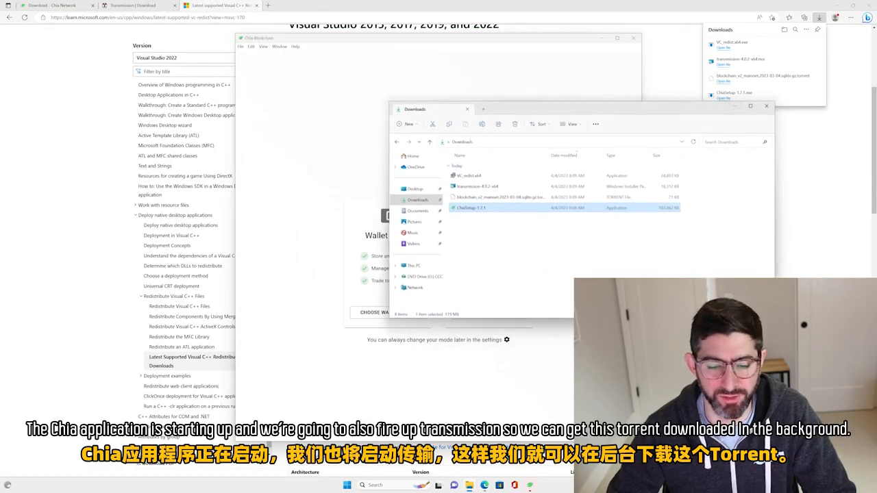
key(super)
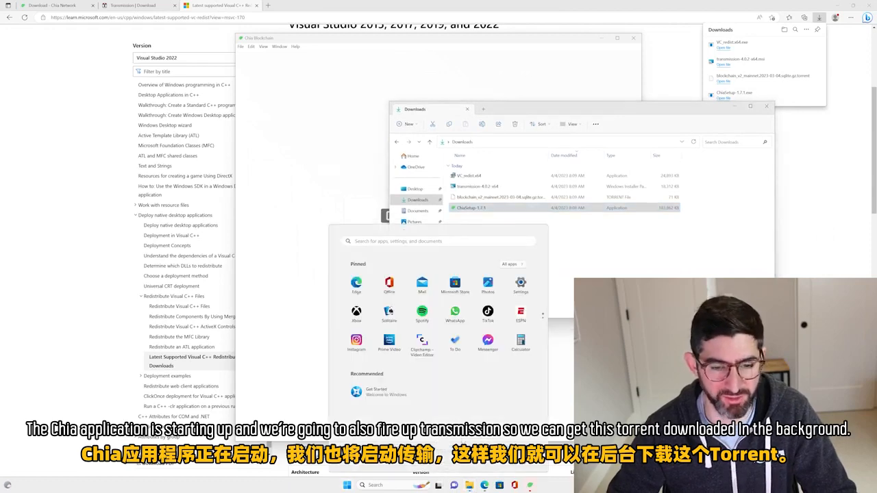
text(tran)
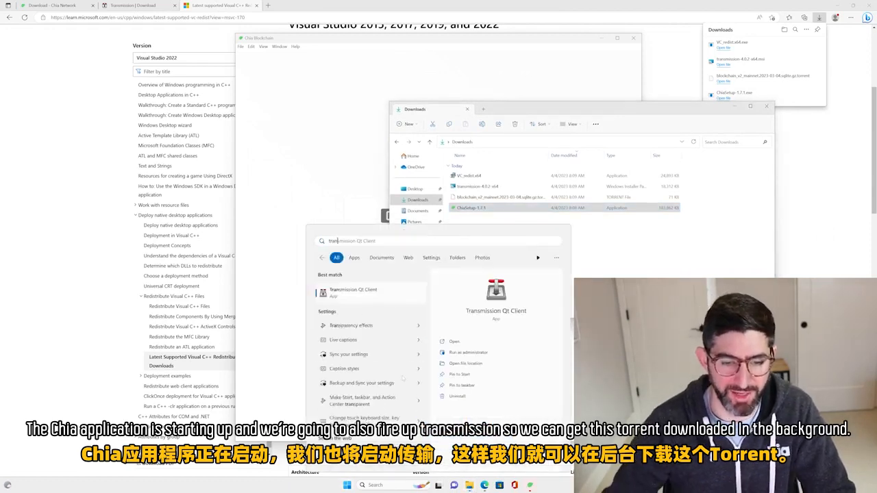
key(Return)
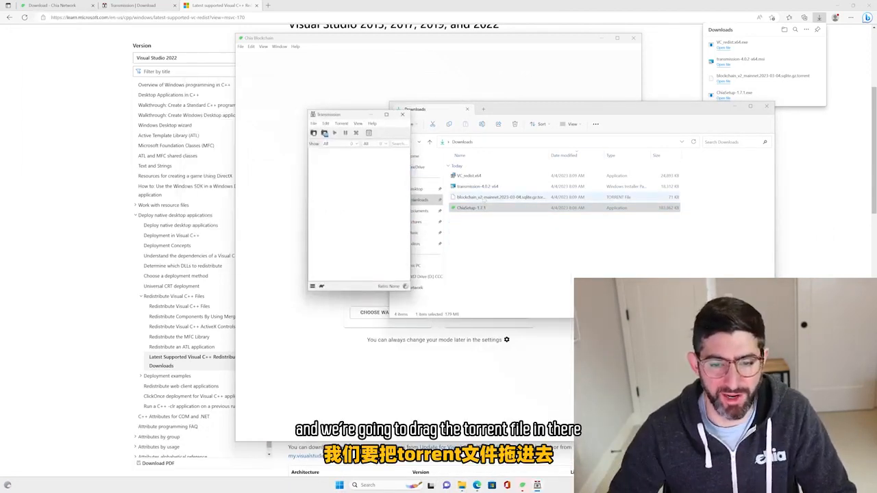
Add the blockchain_v2_mainnet.2023-03-04 torrent to Transmission with Downloads as destination, and enlarge the Transmission window.
drag(497, 197, 383, 178)
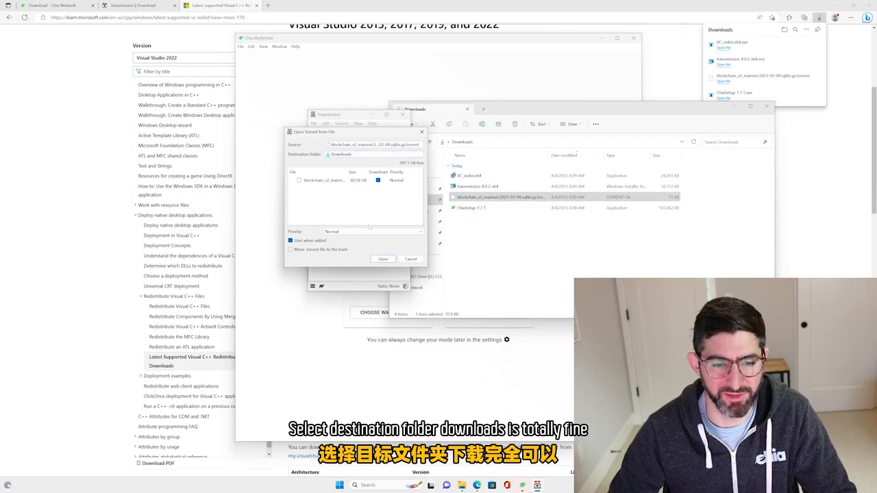
click(381, 259)
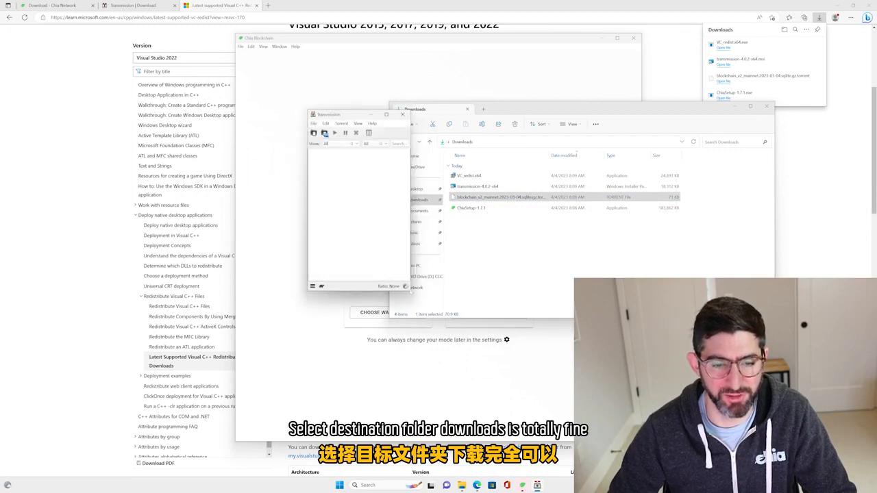
drag(412, 292, 587, 254)
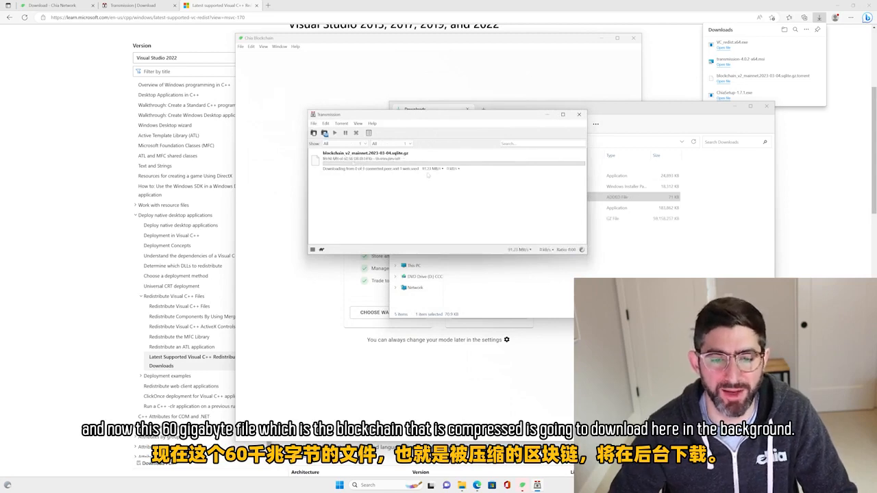
Minimize Transmission, close the Downloads window and reposition the Chia window on the desktop.
click(547, 114)
click(767, 106)
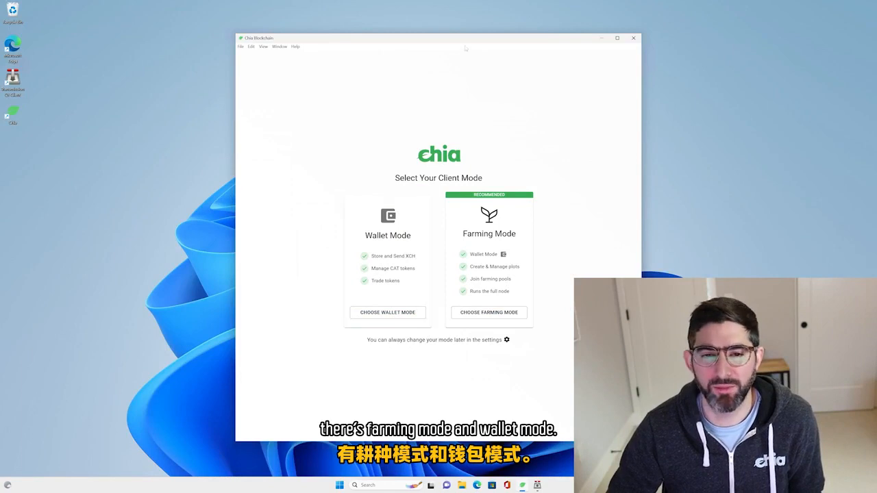
drag(466, 41, 376, 40)
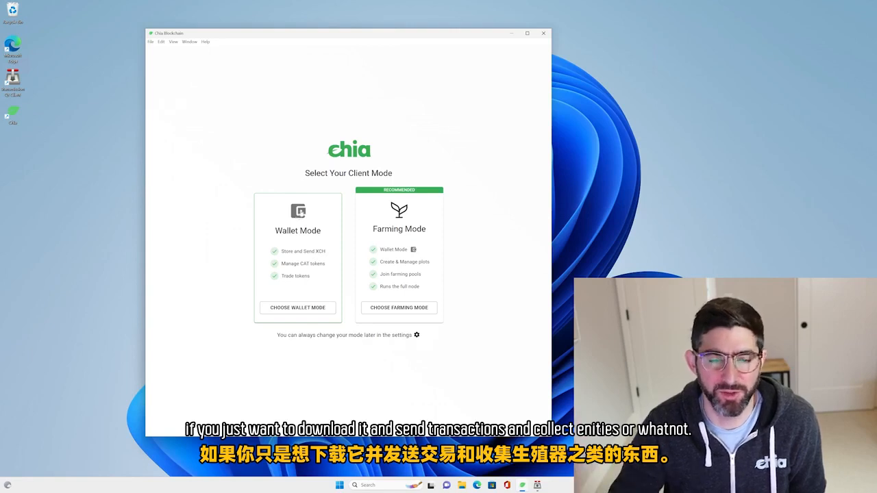
Choose Farming Mode for the Chia client and allow start_full_node and start_farmer through the firewall.
click(415, 308)
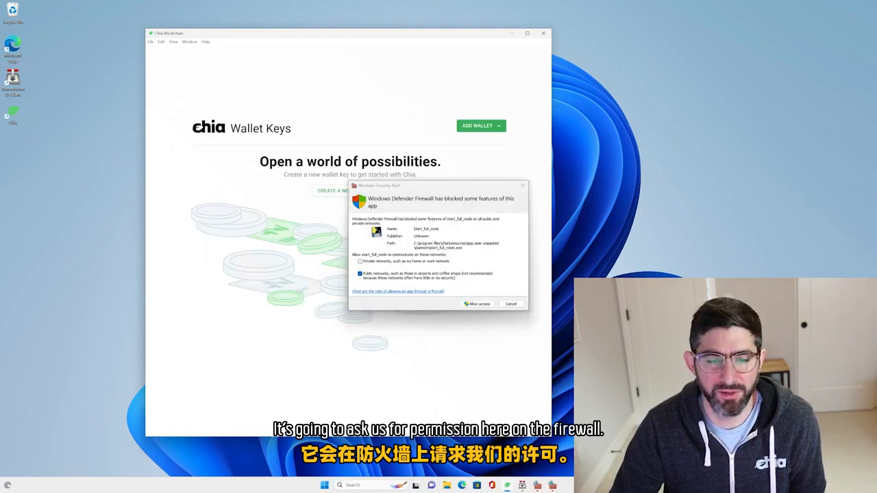
click(478, 303)
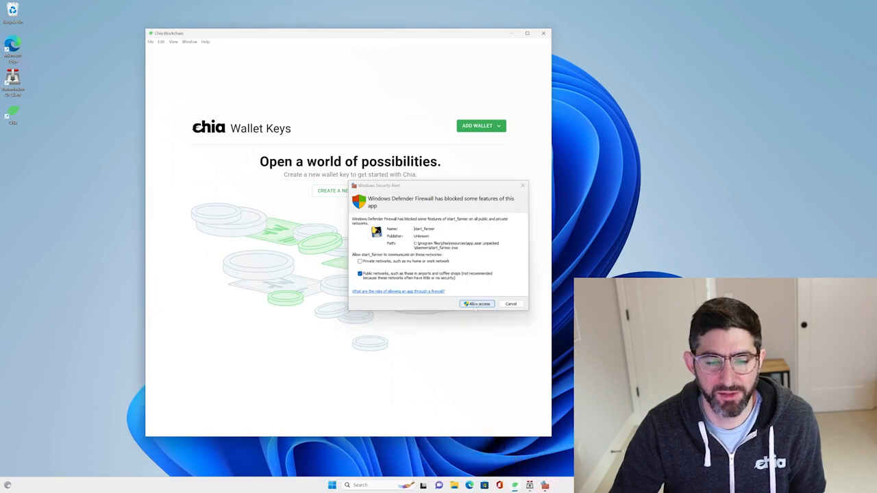
click(476, 305)
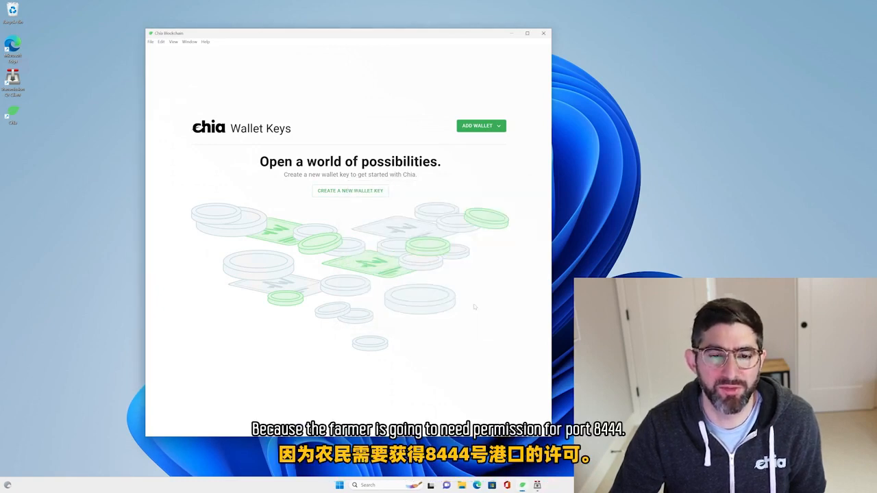
Create a new wallet key named jmtest1.
click(346, 191)
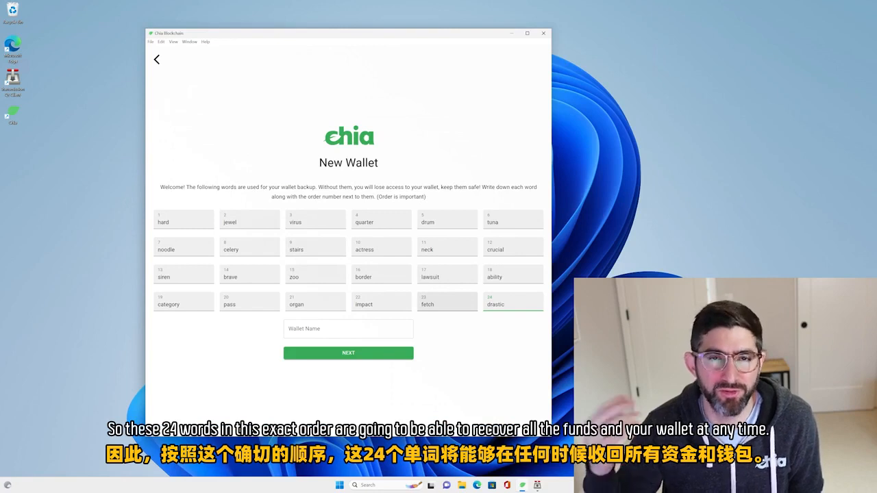
click(340, 330)
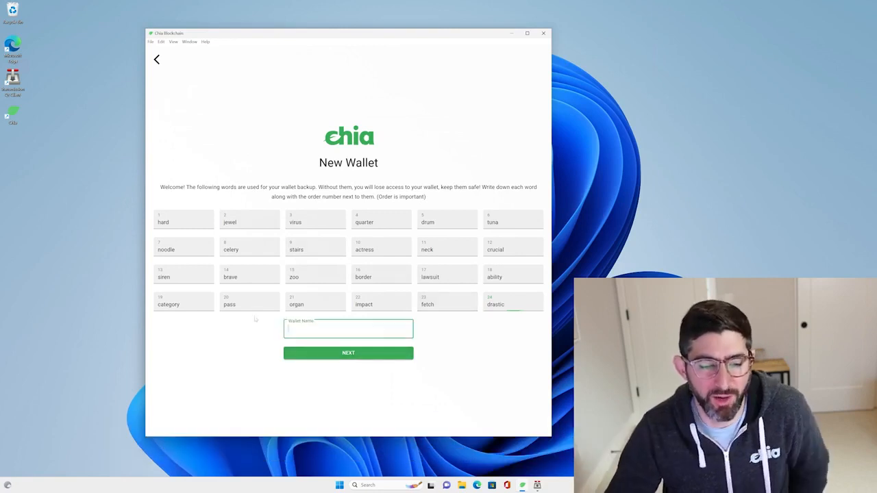
text(j)
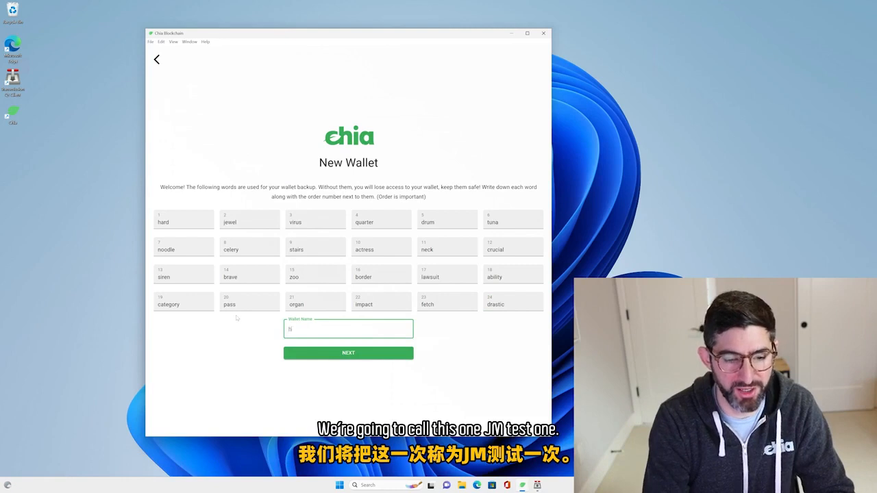
text(mtest1)
click(375, 353)
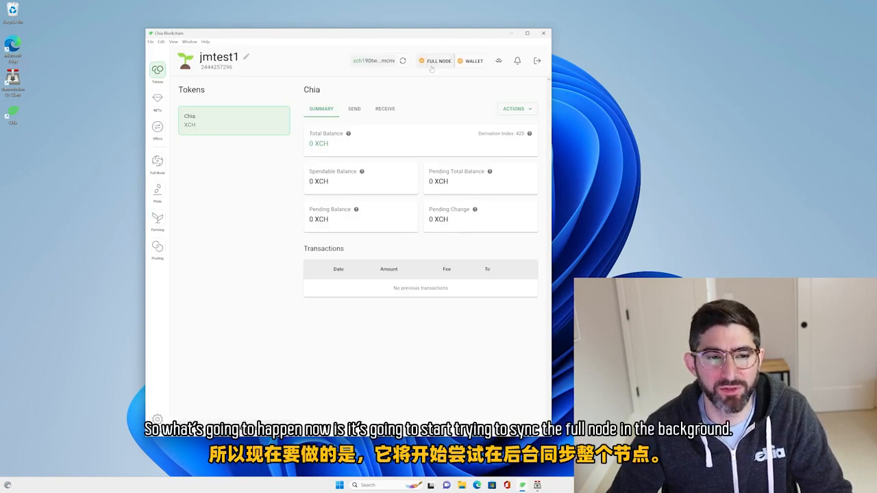
Check the full node's sync status and quit Chia, confirming the shutdown of its services.
click(158, 162)
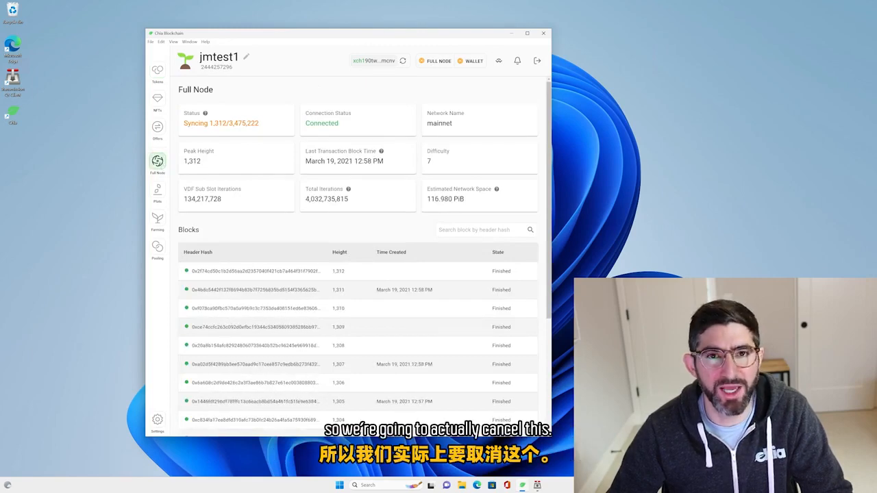
click(544, 34)
click(467, 244)
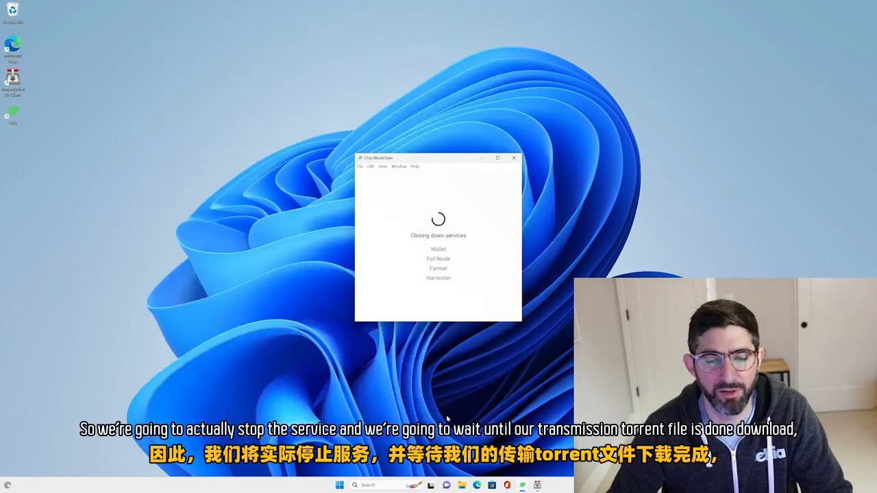
Switch to Transmission, remove the completed blockchain torrent from the list and close the program.
click(539, 486)
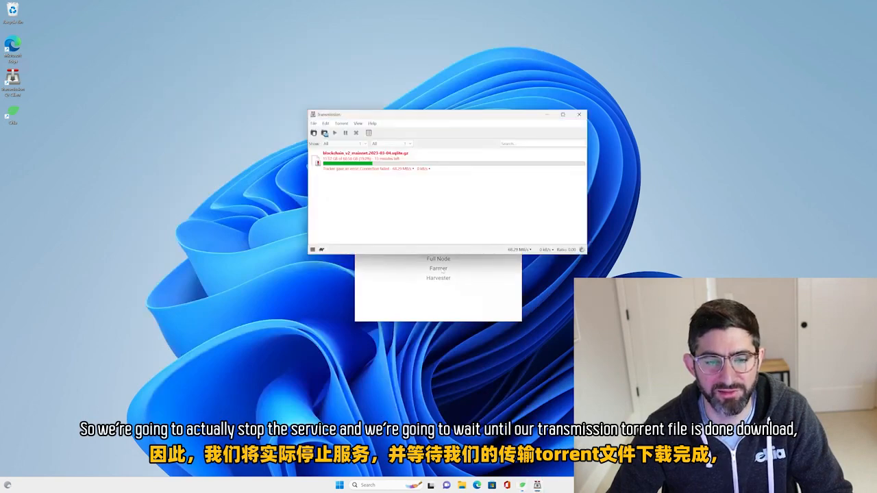
drag(418, 117, 384, 86)
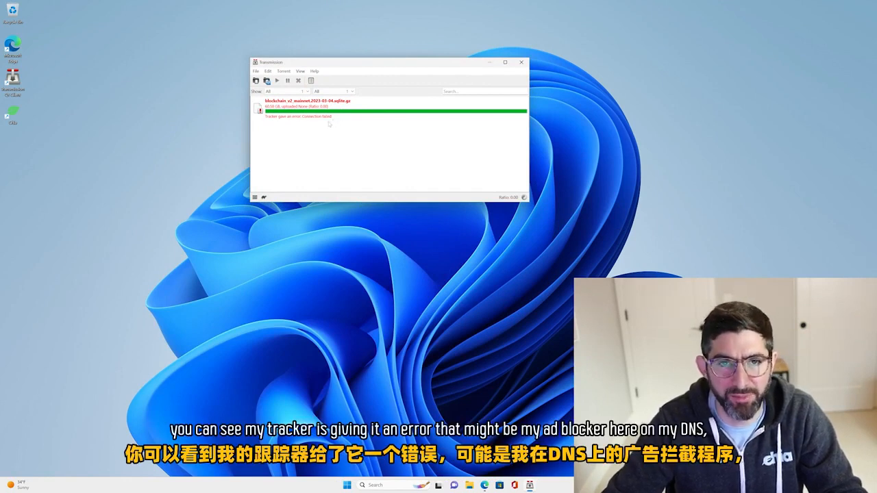
click(330, 122)
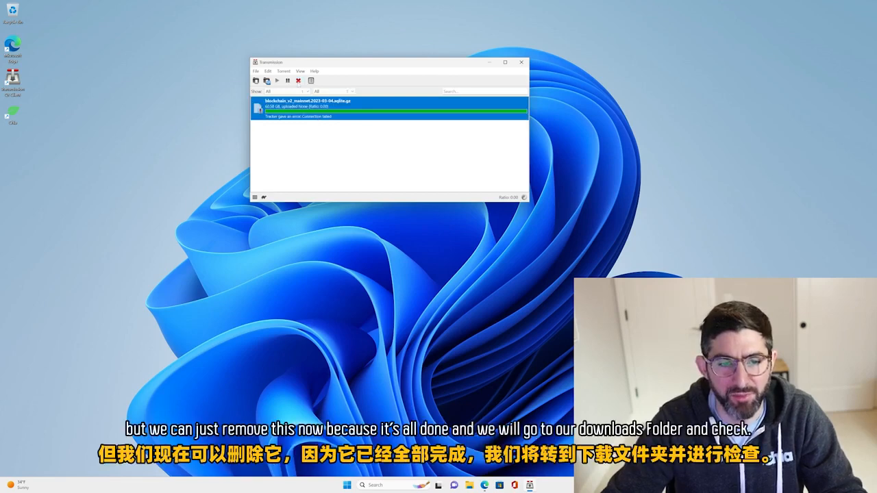
key(Delete)
click(423, 147)
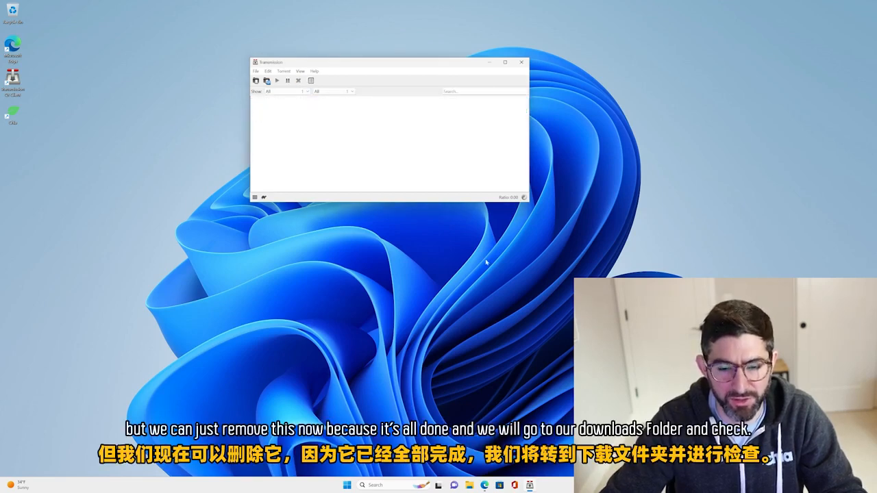
click(522, 62)
Open the Downloads folder in File Explorer and move its window to a free area of the desktop.
click(477, 487)
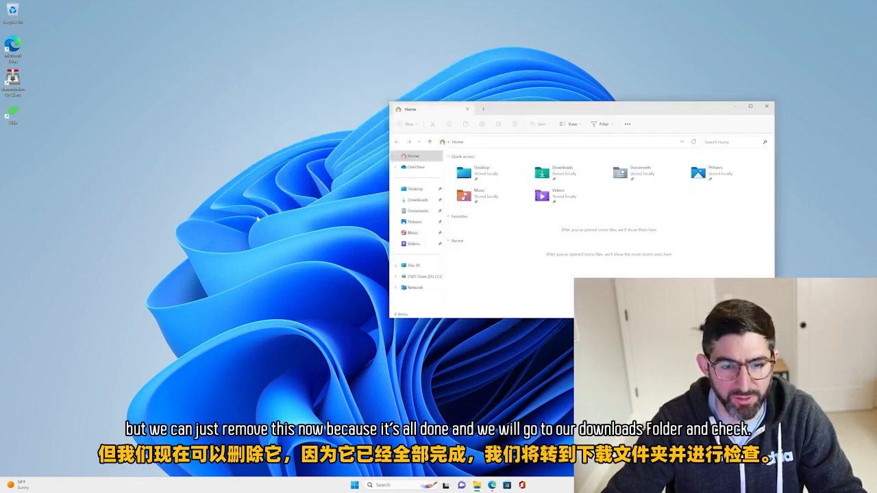
click(419, 200)
drag(518, 101, 299, 46)
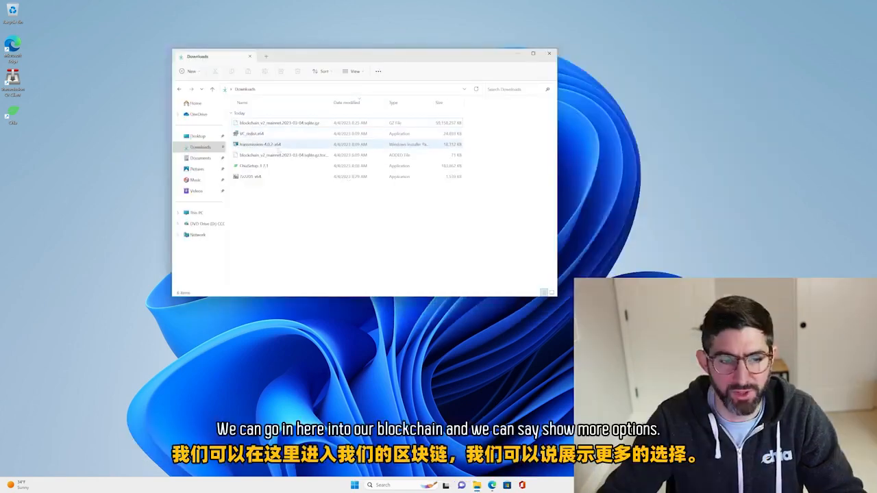
Extract the downloaded blockchain GZ file with 7-Zip into the folder blockchain_v2_mainnet.2023-03-04.sqlite.
click(274, 134)
right_click(271, 136)
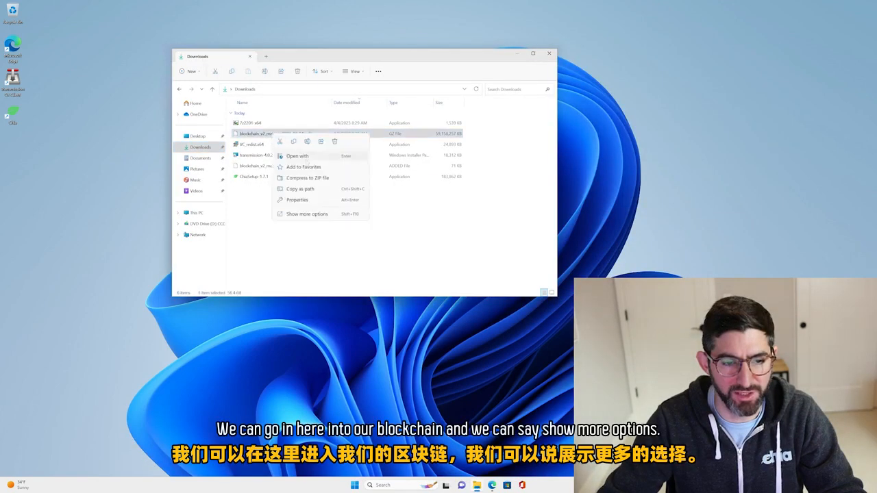
click(319, 214)
mouse_move(312, 152)
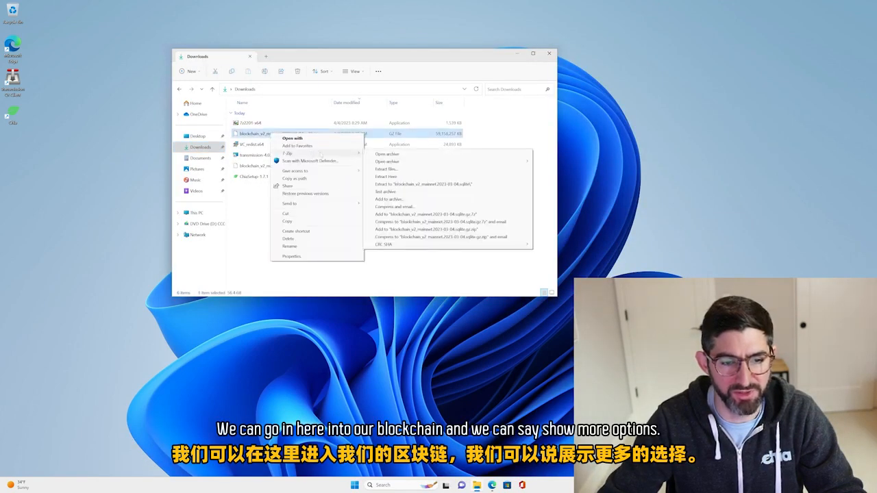
click(420, 185)
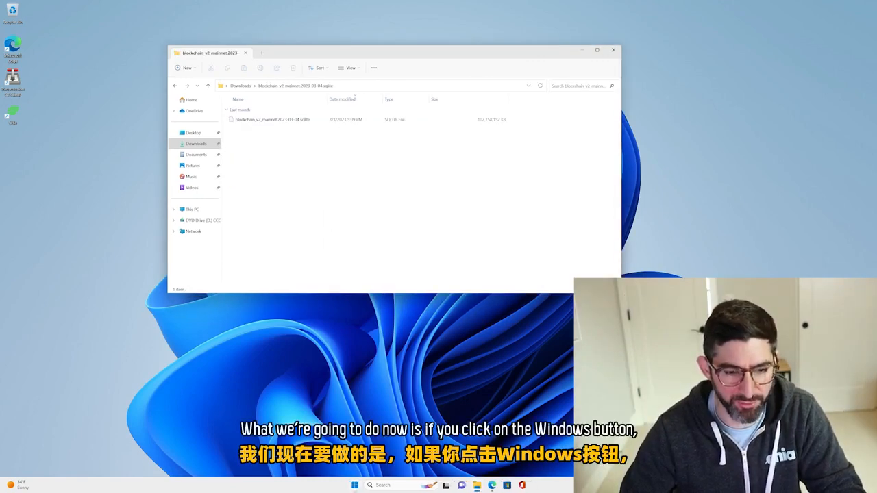
Find the Windows setting for hidden files, turn on showing hidden and system files, and close Settings.
click(354, 486)
click(385, 243)
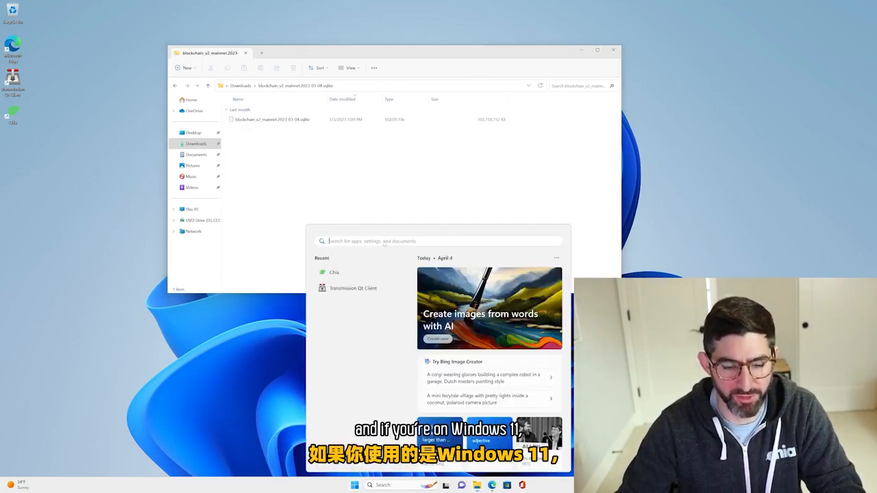
text(hidden)
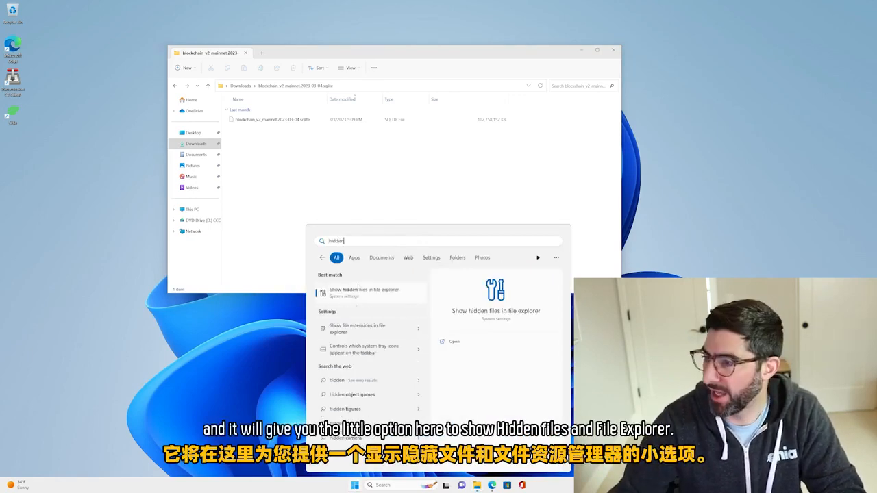
click(360, 293)
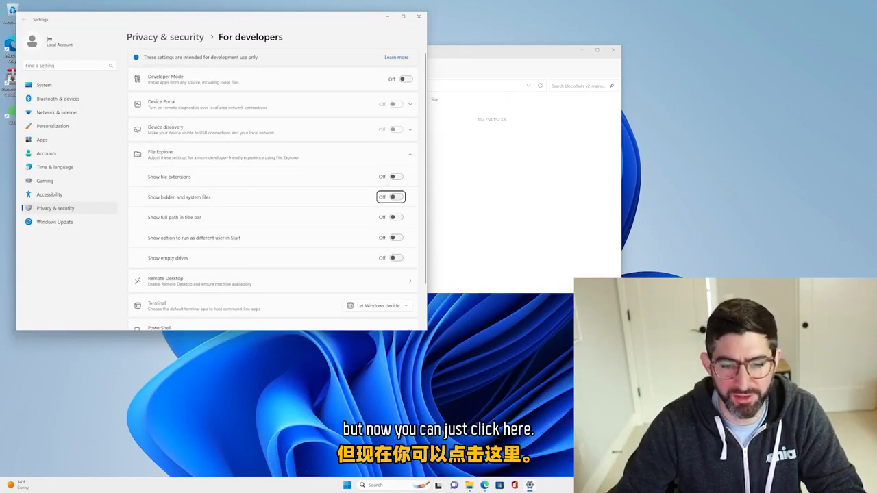
click(398, 197)
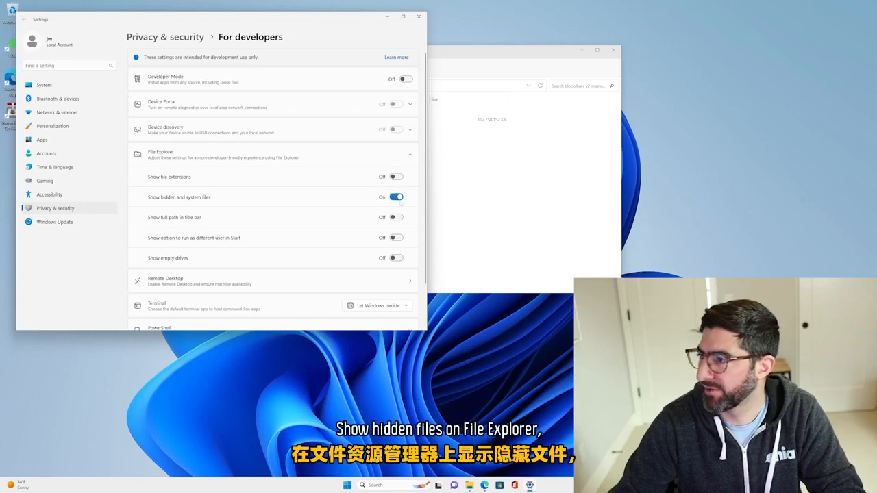
click(419, 15)
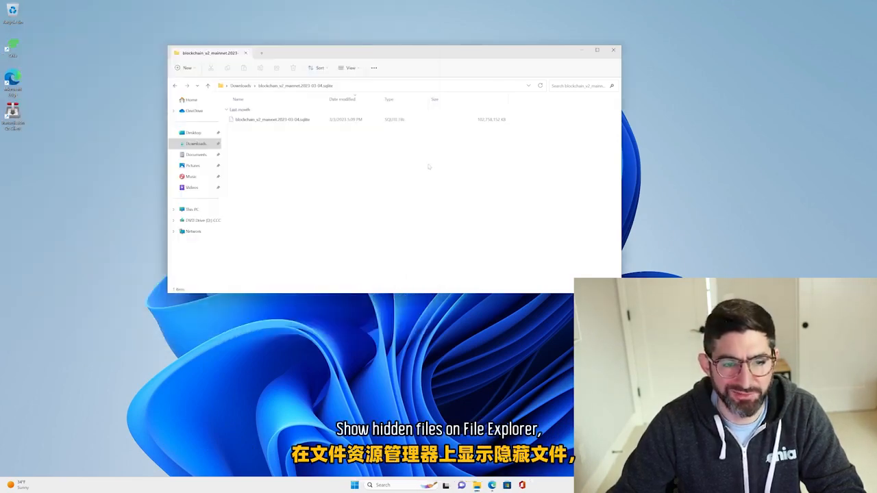
Open a second File Explorer window and go to the .chia\mainnet\db folder in the user's profile on drive C.
right_click(477, 485)
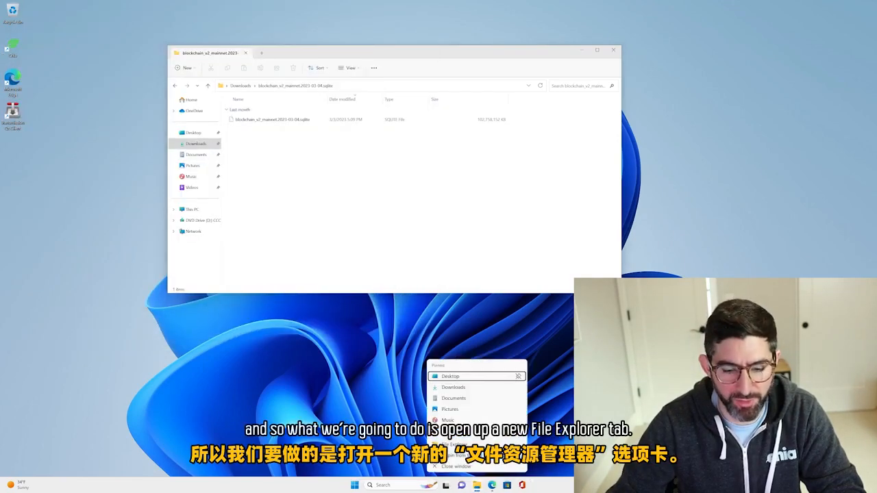
click(480, 447)
drag(302, 62, 352, 48)
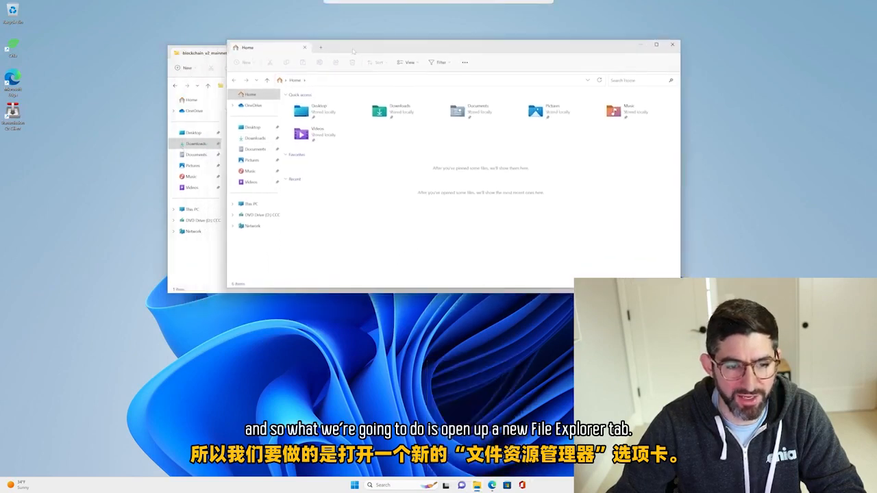
click(251, 203)
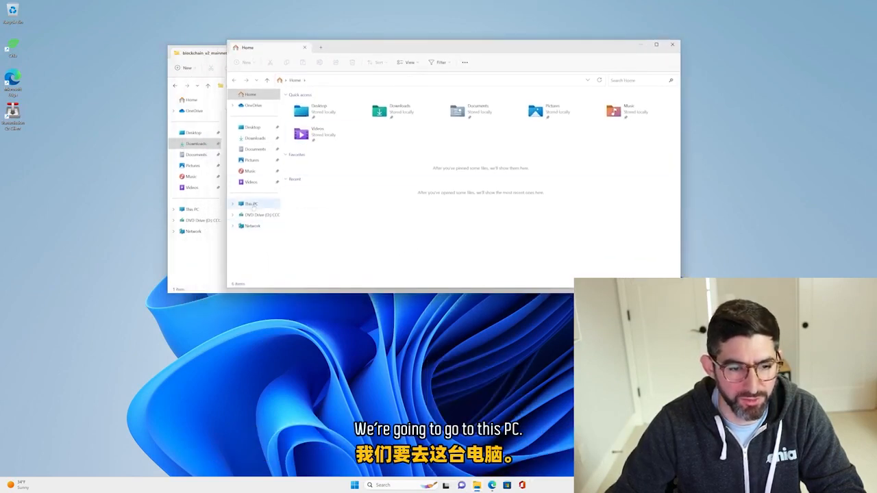
double_click(317, 109)
double_click(300, 170)
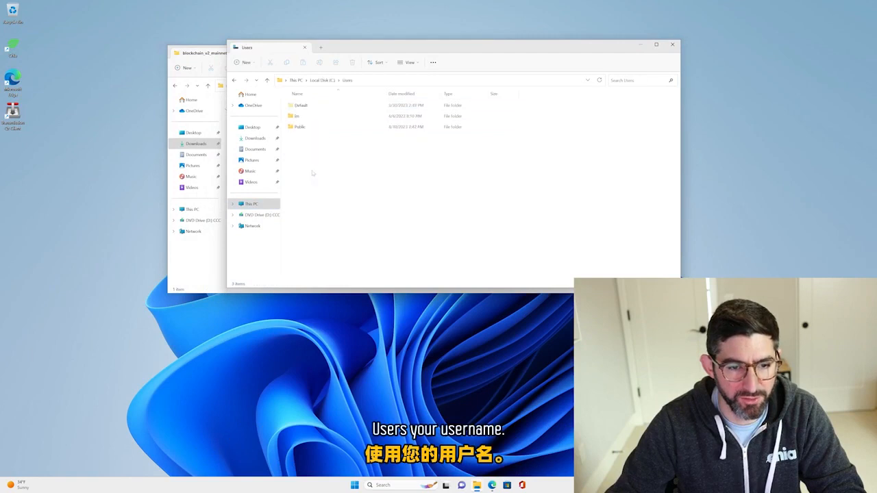
double_click(302, 115)
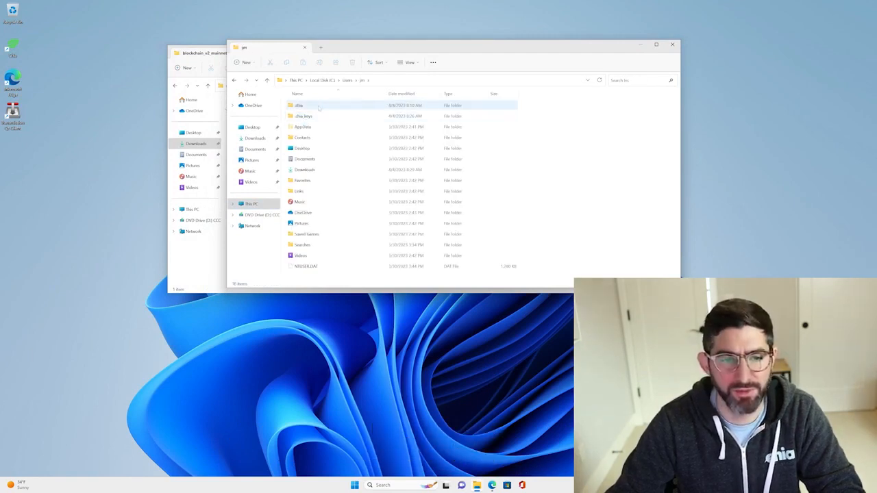
double_click(318, 107)
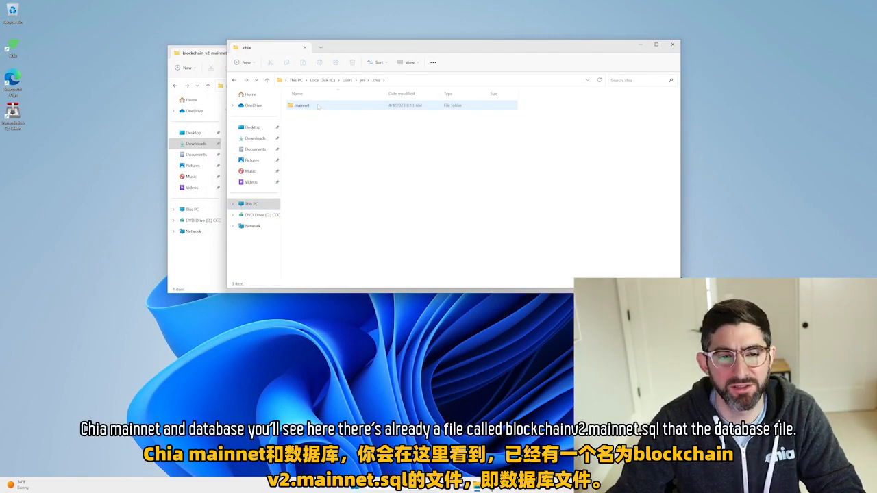
double_click(318, 106)
double_click(317, 127)
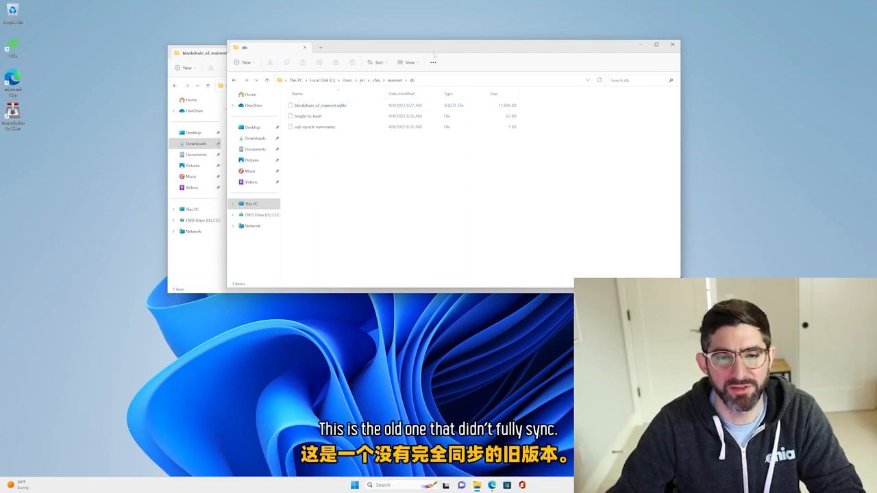
Move the extracted blockchain_v2_mainnet.2023-03-04.sqlite file into the db folder and delete the old blockchain_v2_mainnet.sqlite there.
drag(430, 49, 468, 98)
drag(357, 56, 287, 32)
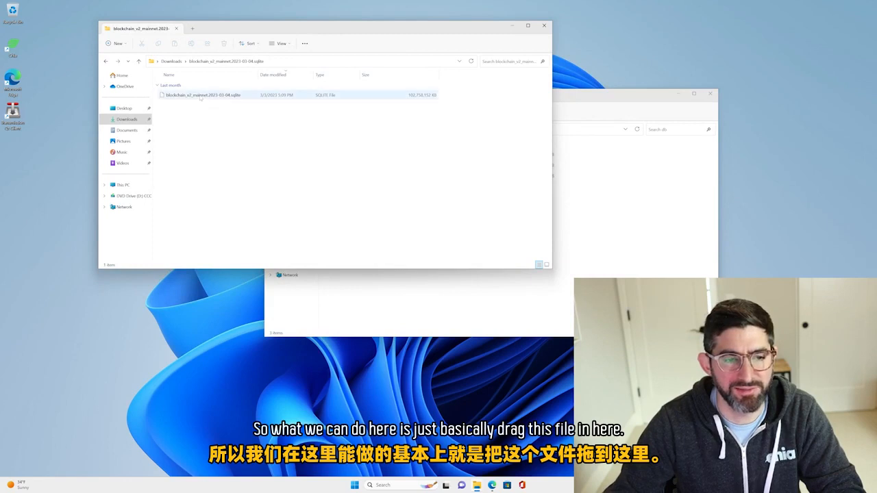
drag(201, 98, 598, 252)
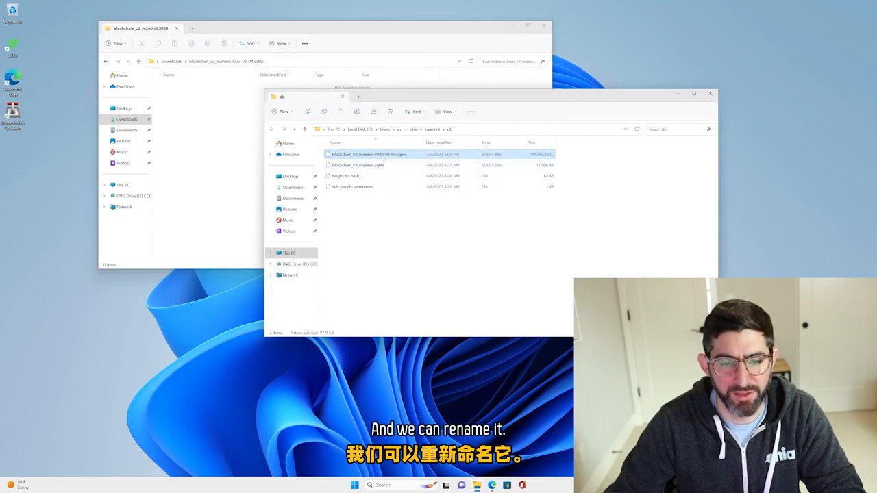
click(384, 165)
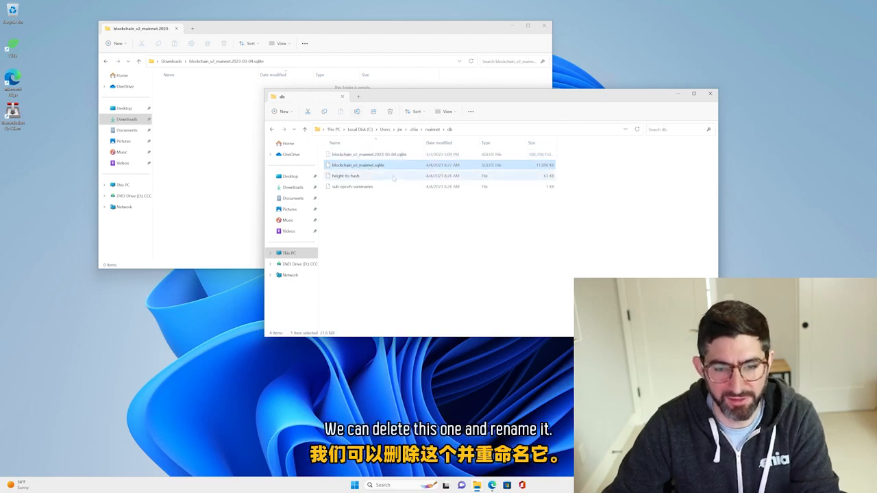
key(Delete)
Rename the moved database file as blockchain_v2_mainnet.sqlite by removing the date from its name.
click(370, 157)
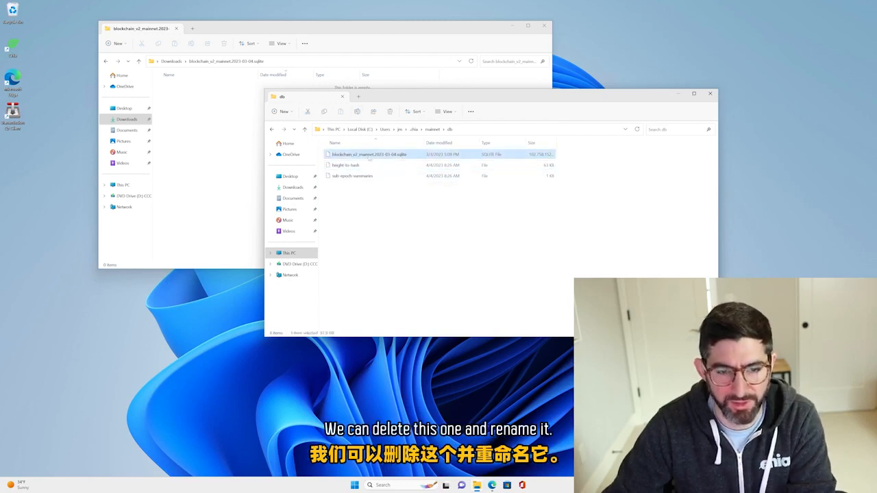
click(357, 112)
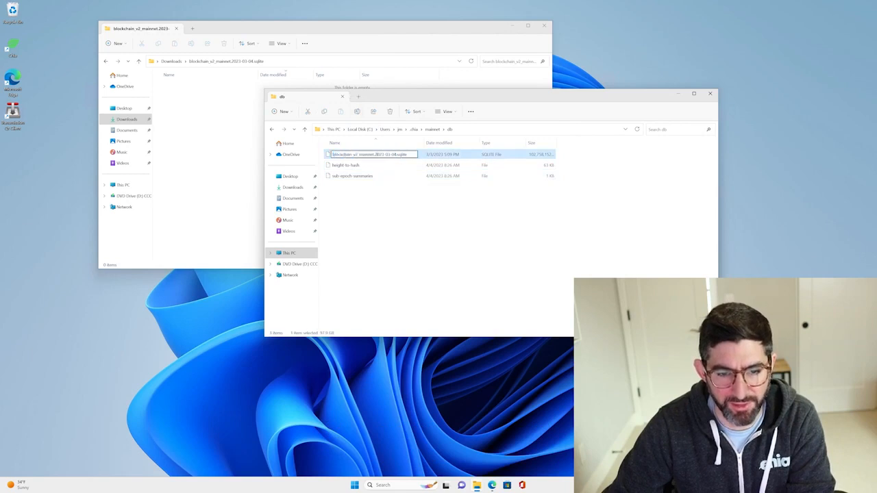
double_click(380, 155)
drag(384, 155, 397, 155)
key(BackSpace)
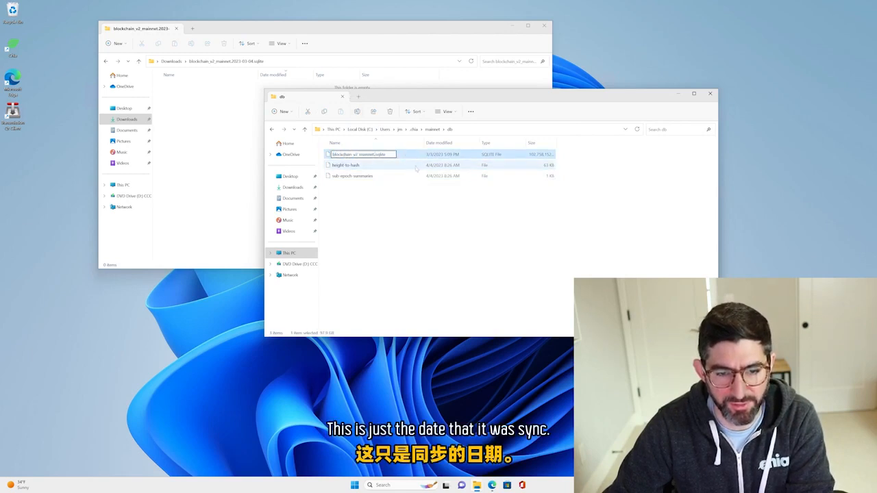
click(415, 217)
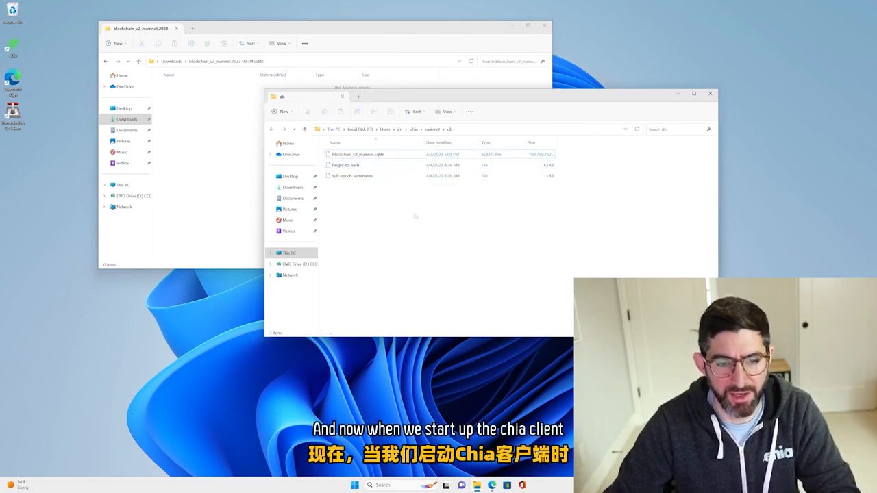
Launch the Chia client and open its Full Node page to check the sync status.
key(super)
text(chi)
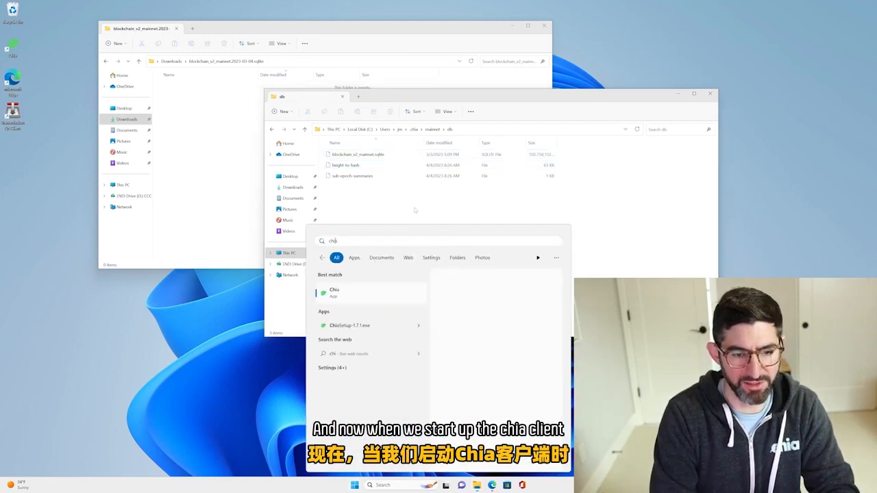
key(Return)
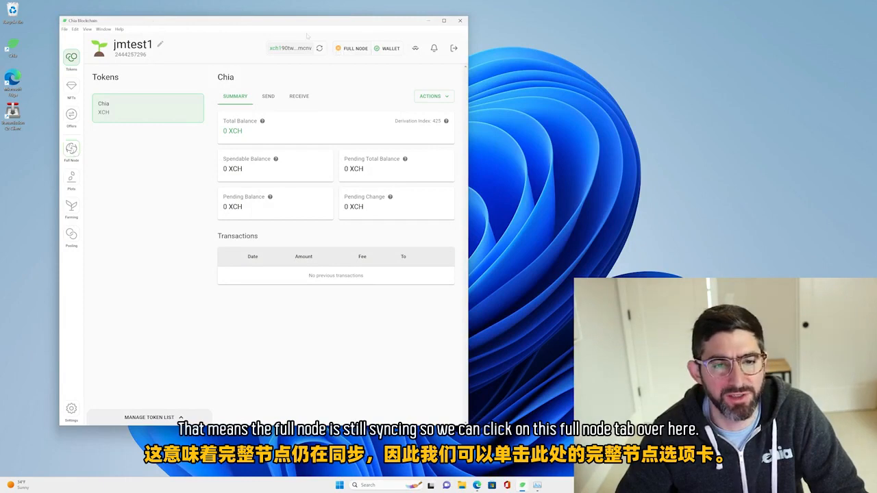
click(71, 149)
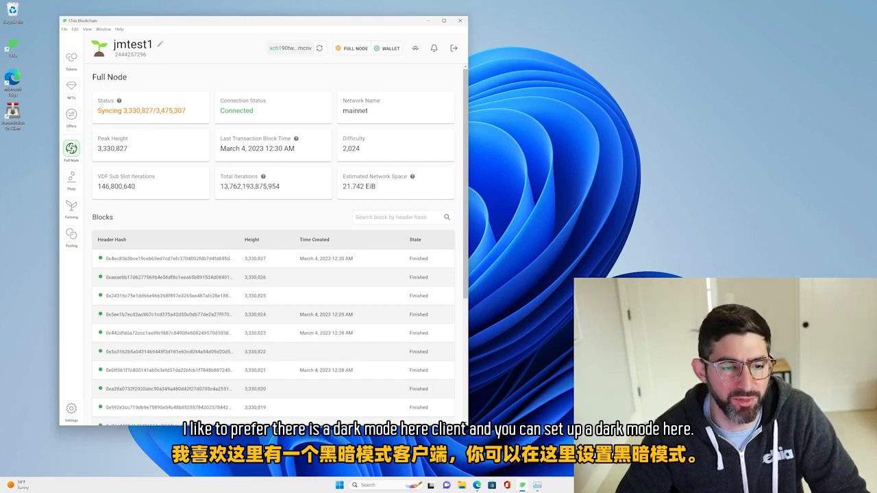
Set the Chia client's appearance to Dark and return to the Full Node page.
click(71, 408)
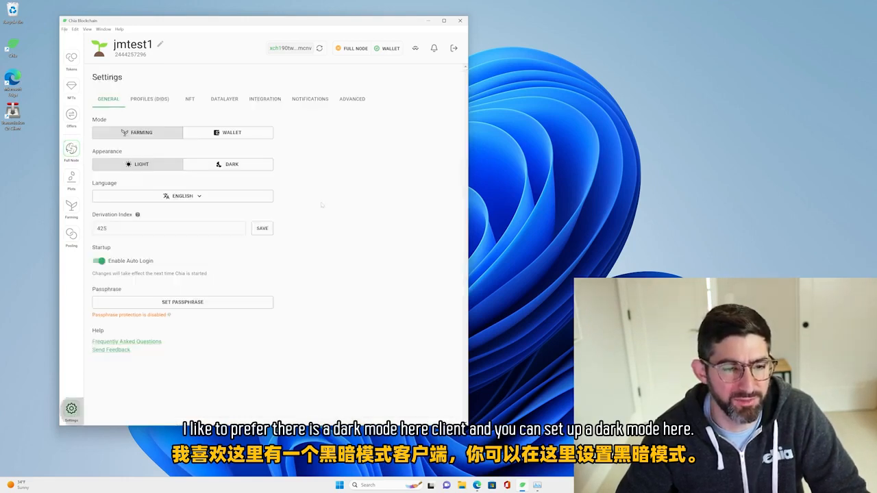
click(237, 165)
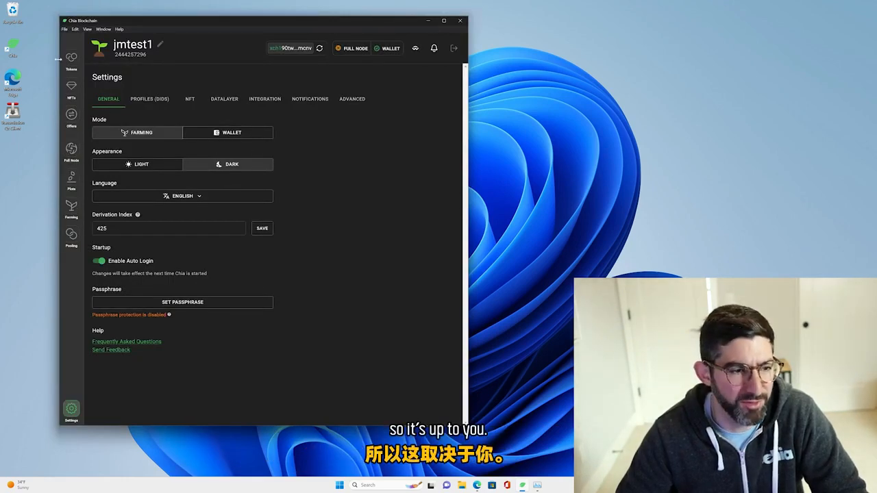
click(71, 149)
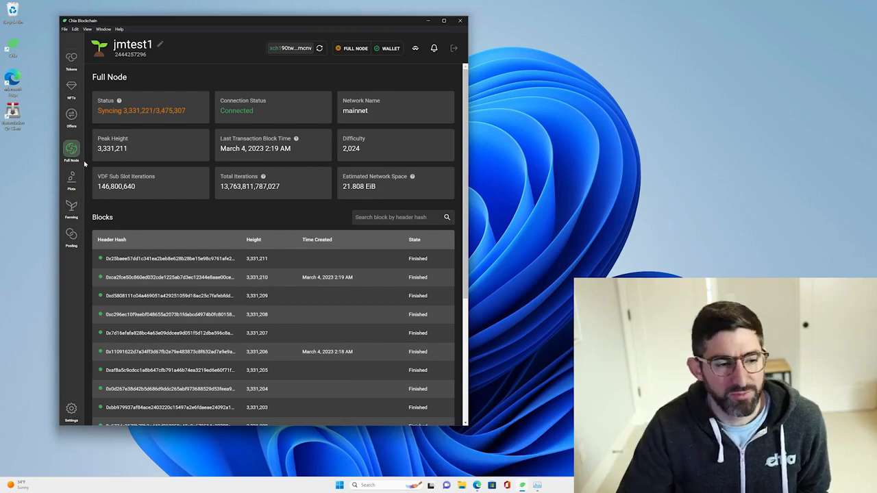
Look over the Plots and Pooling pages of the client.
click(72, 179)
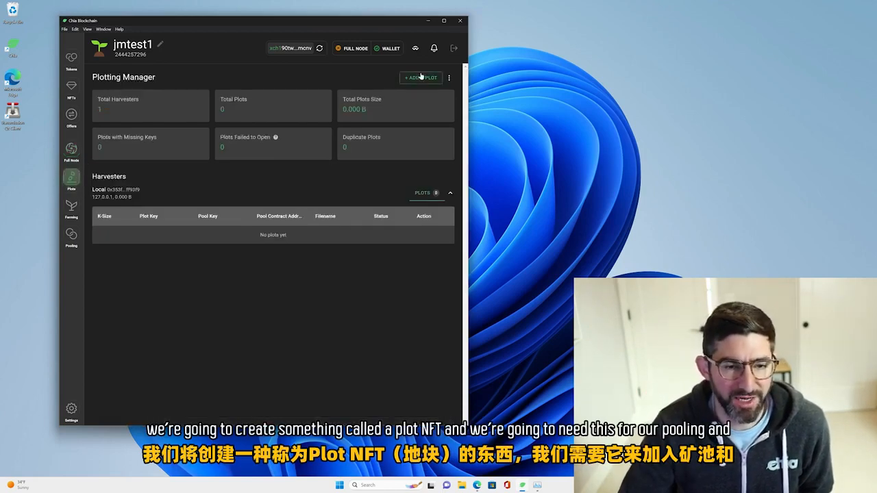
click(72, 236)
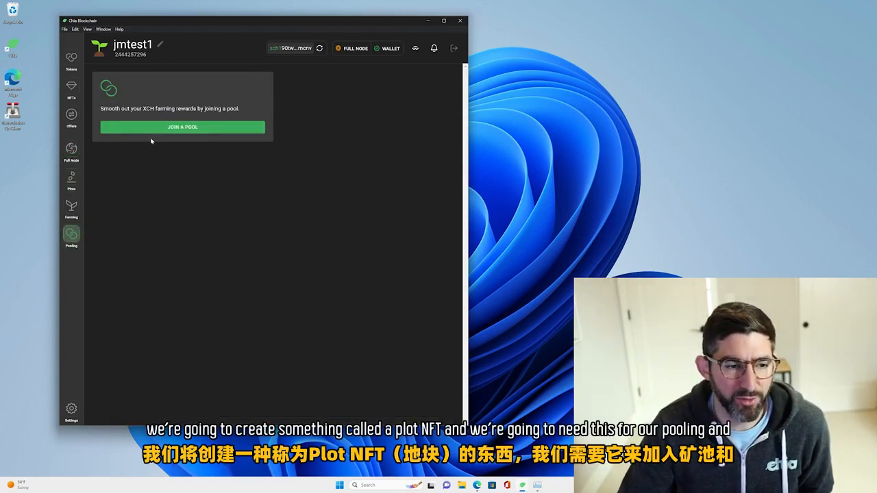
click(71, 178)
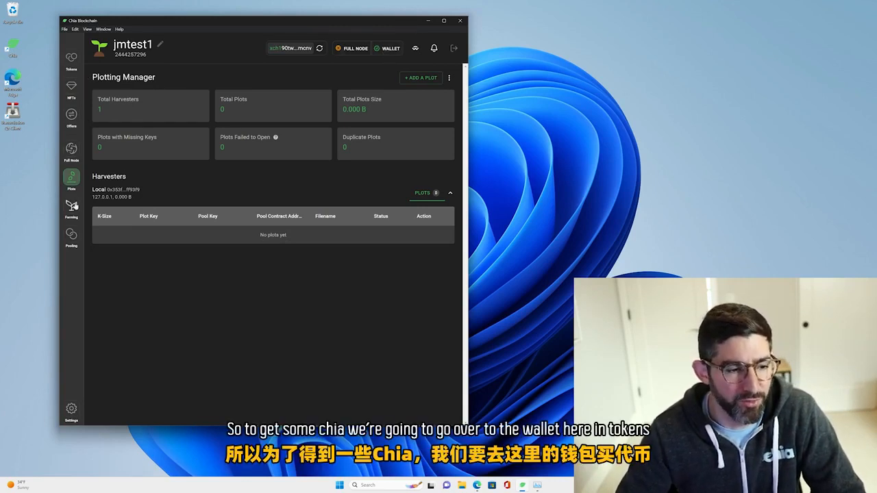
Copy the Chia wallet's receive address, switch to faucet.chia.net in the browser and paste it as the wallet address.
click(71, 57)
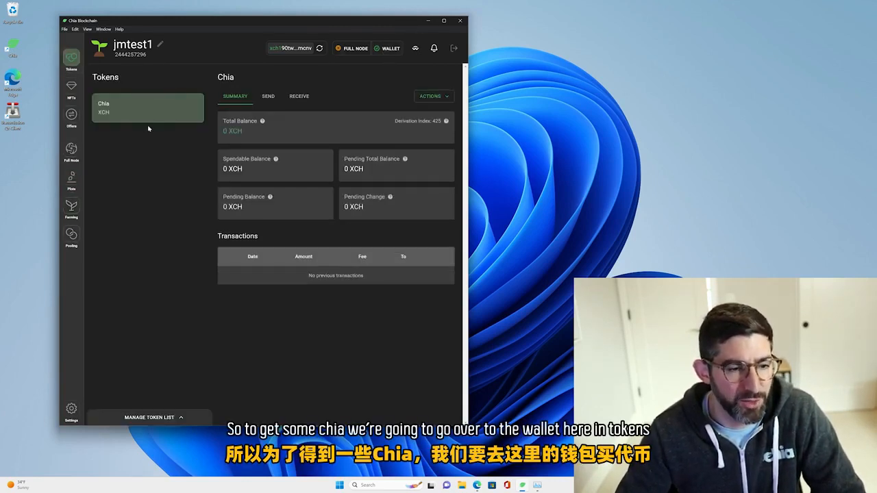
click(300, 97)
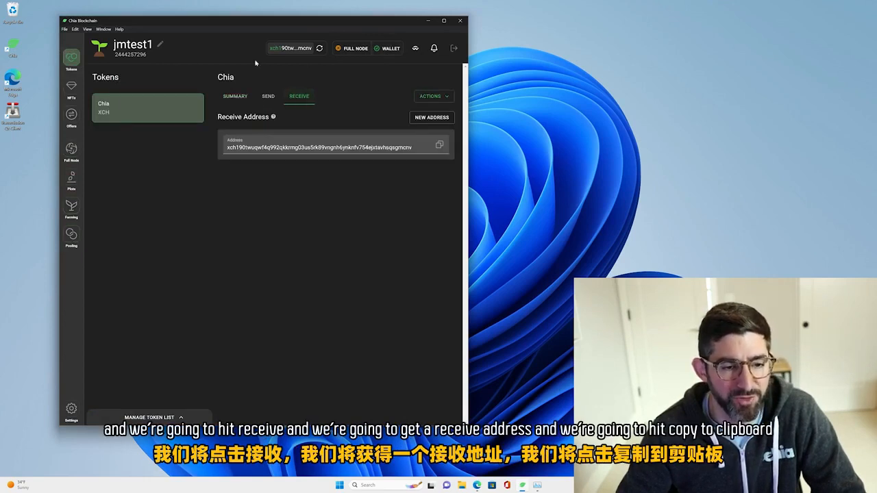
click(438, 145)
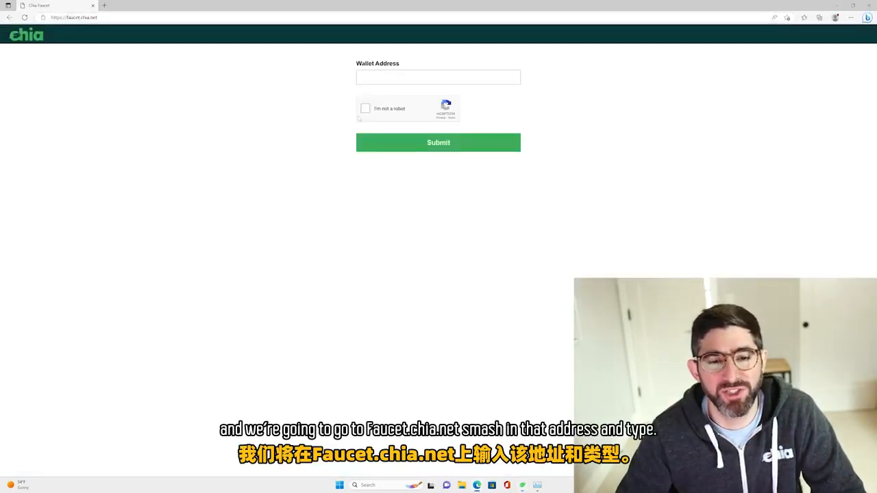
click(404, 78)
key(ctrl+v)
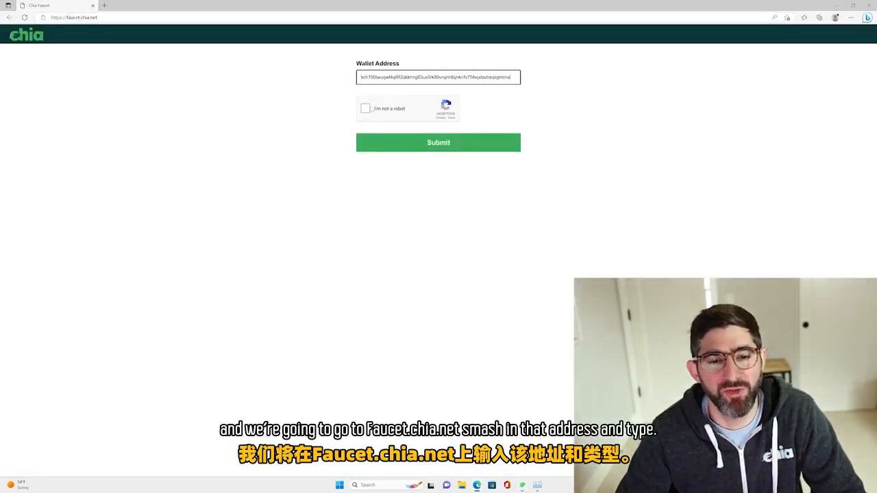
Complete the reCAPTCHA by selecting the squares with motorcycles, and submit the faucet request.
click(366, 109)
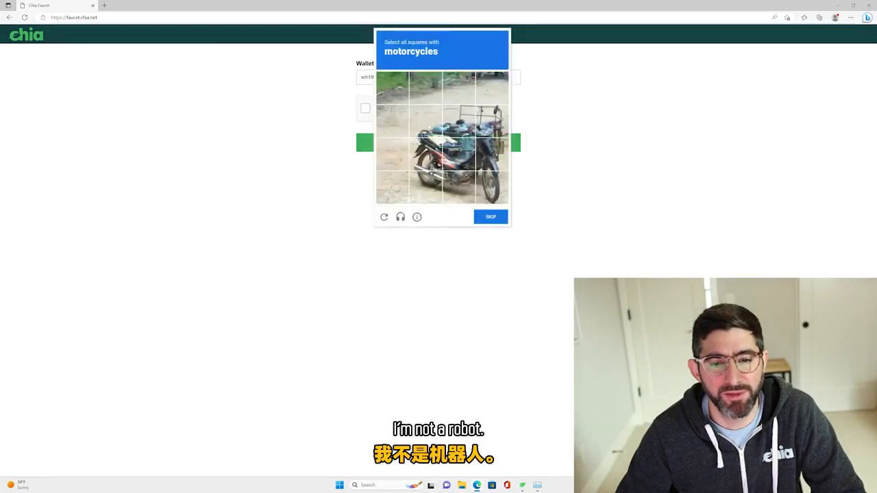
click(425, 120)
click(426, 154)
click(459, 120)
click(459, 153)
click(492, 121)
click(492, 154)
click(492, 187)
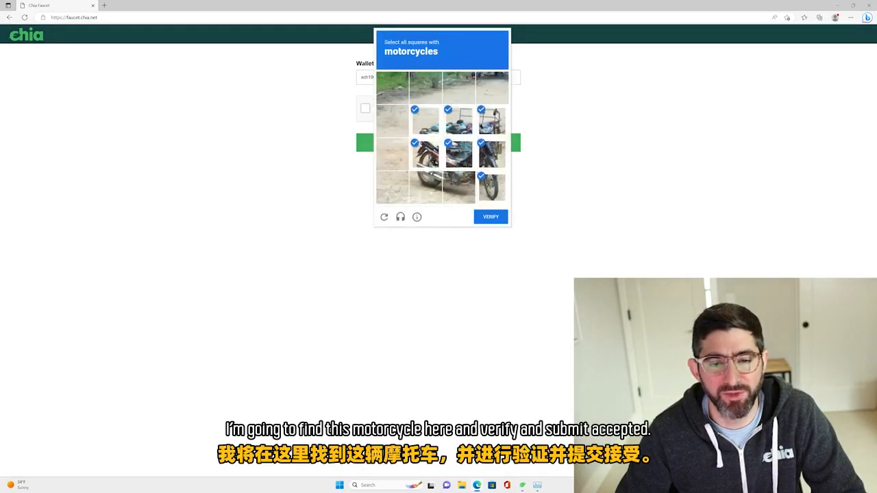
click(491, 217)
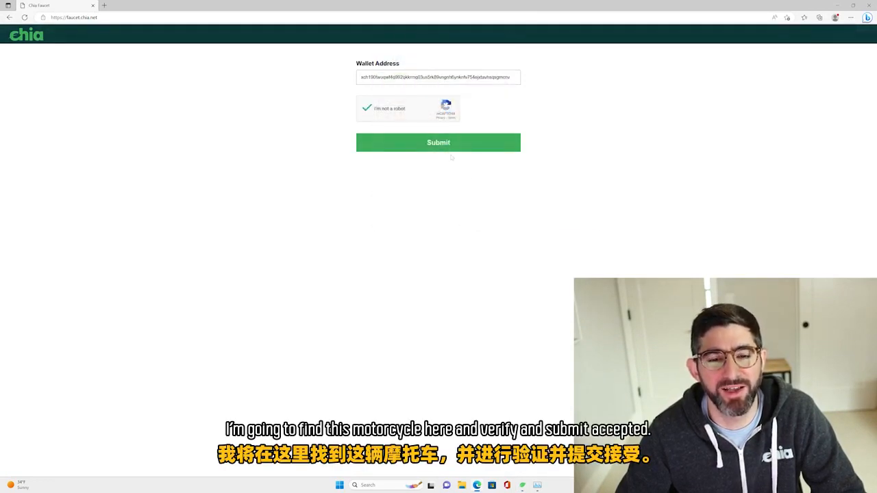
click(450, 145)
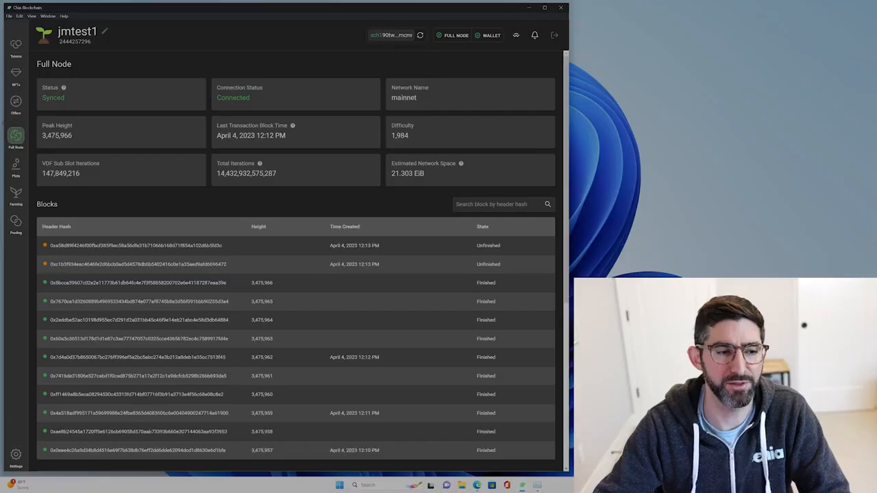
In the Chia client, review the full node's sync status, peak height, recent blocks and peer connections.
click(15, 102)
click(15, 135)
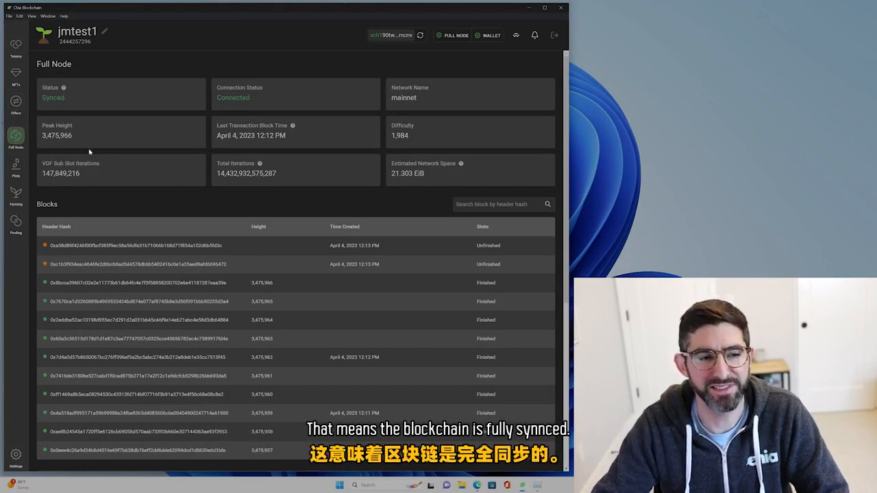
drag(41, 135, 85, 140)
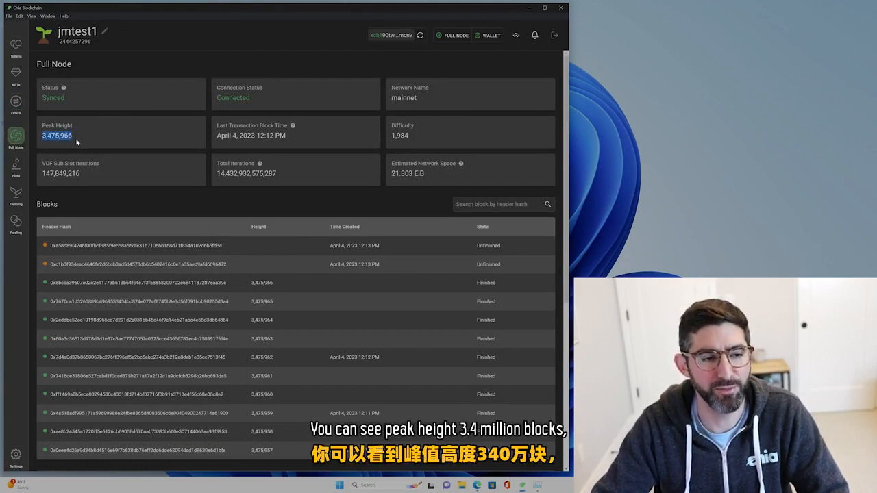
click(74, 139)
scroll(207, 190, down, 3)
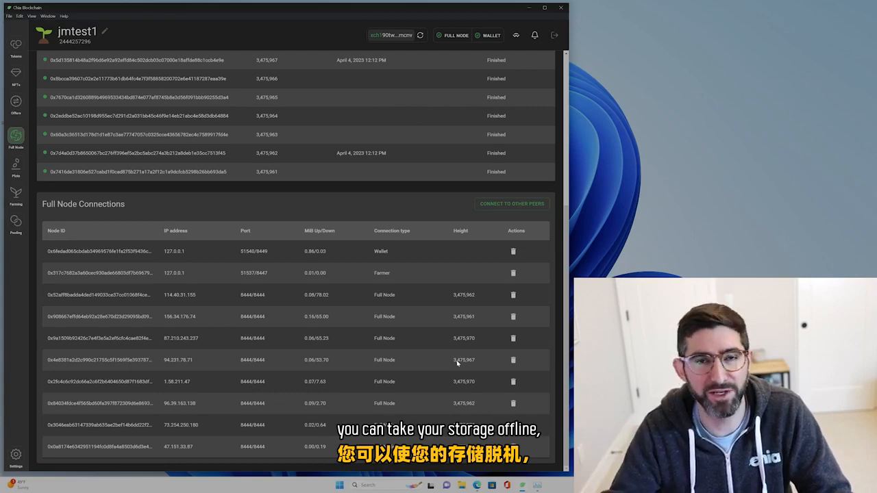
scroll(284, 294, up, 2)
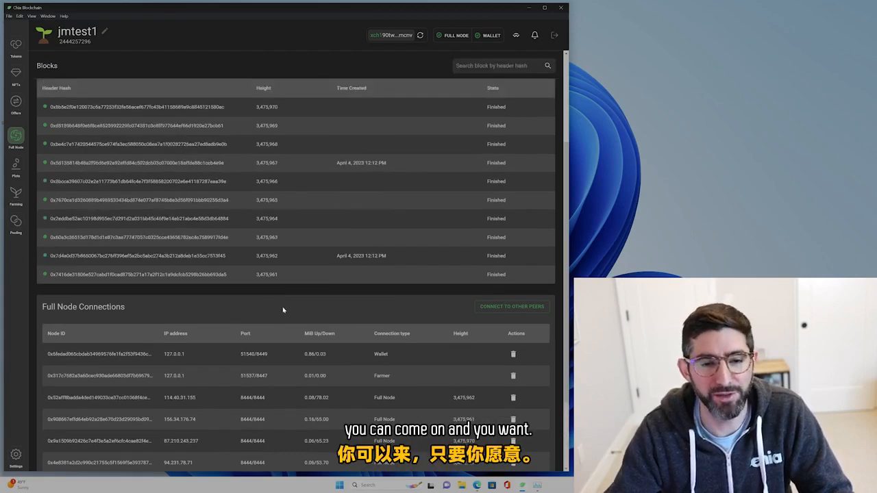
Check the Chia wallet's token balance, and start joining a pool with the Connect to pool option.
scroll(283, 311, up, 3)
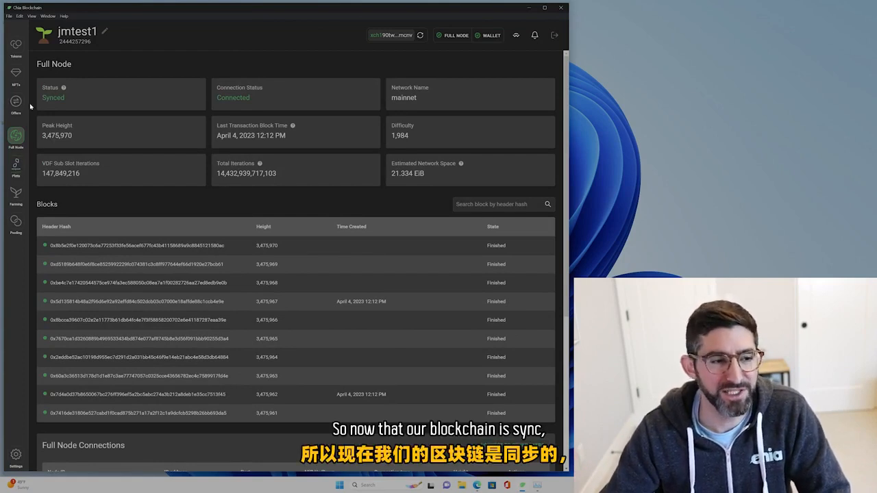
click(16, 46)
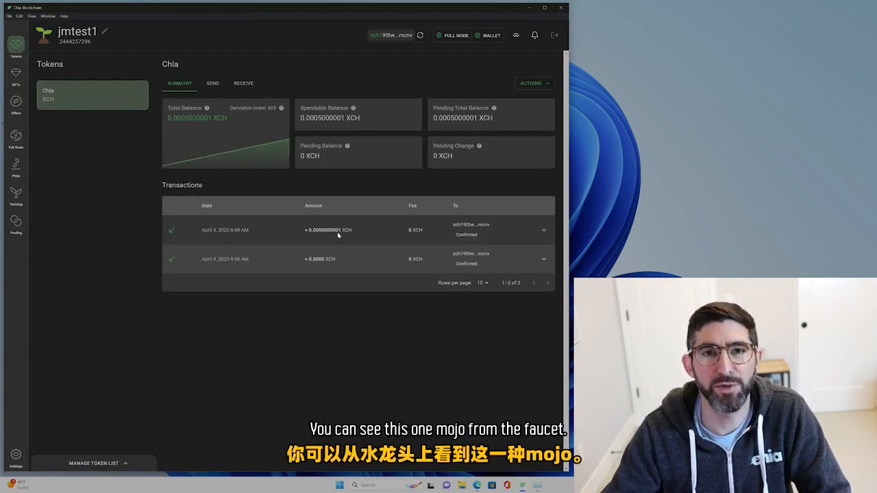
click(15, 223)
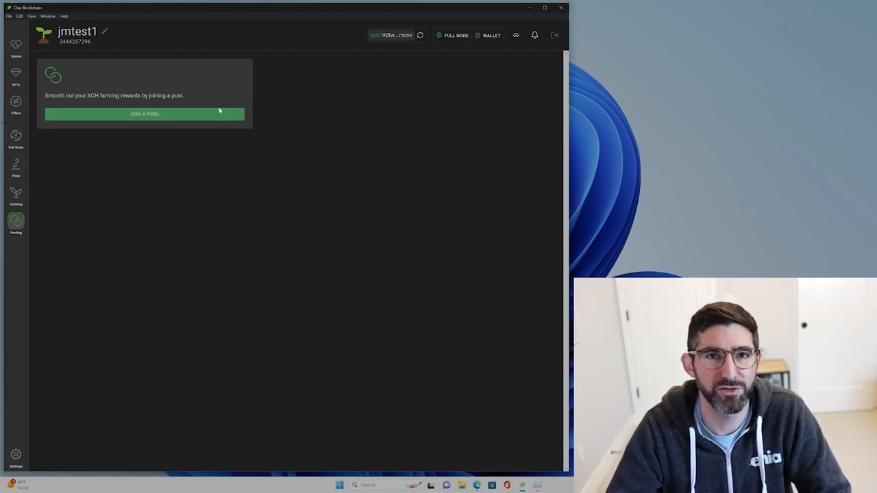
click(172, 115)
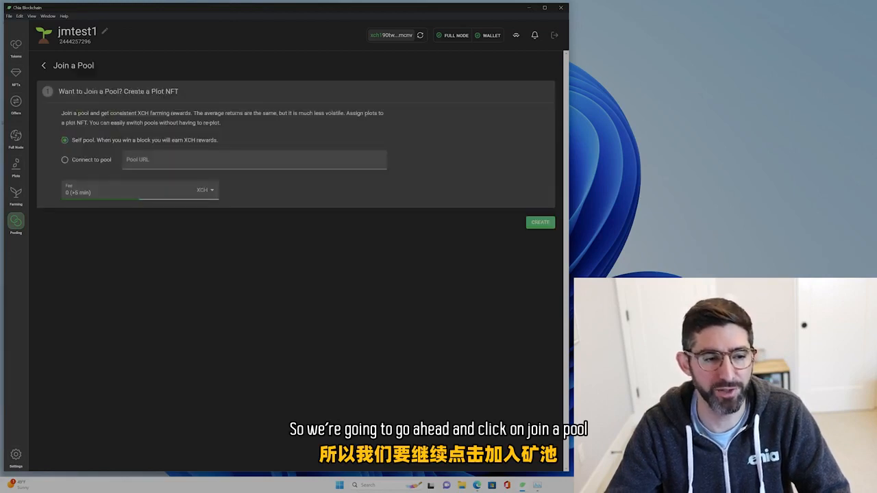
click(86, 161)
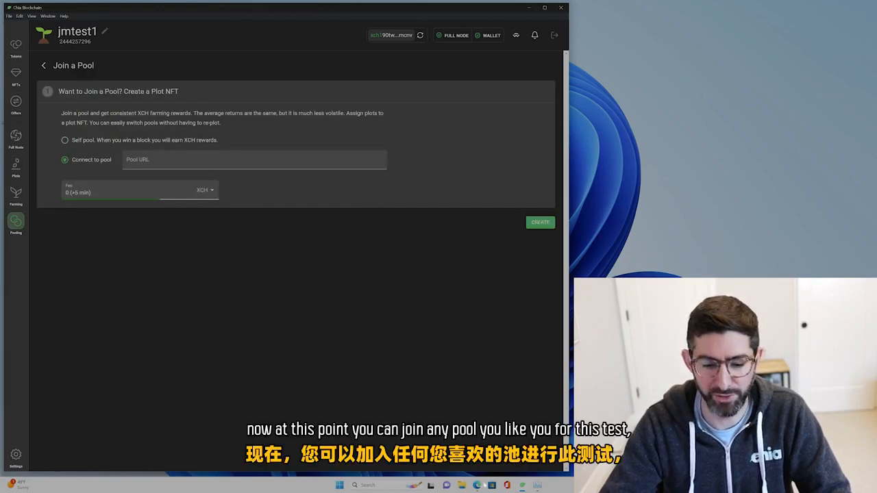
Open pool.space in a new browser tab and copy the Americas address from Space Pool's joining instructions.
click(483, 485)
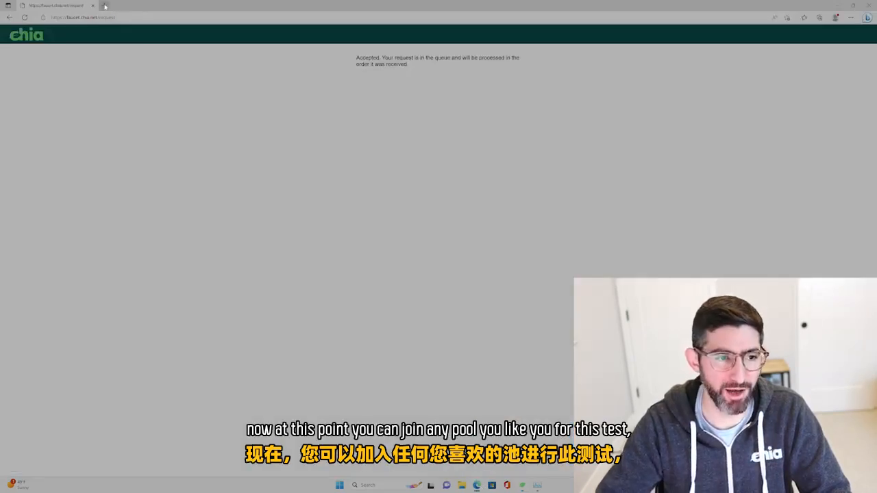
click(105, 6)
text(pool)
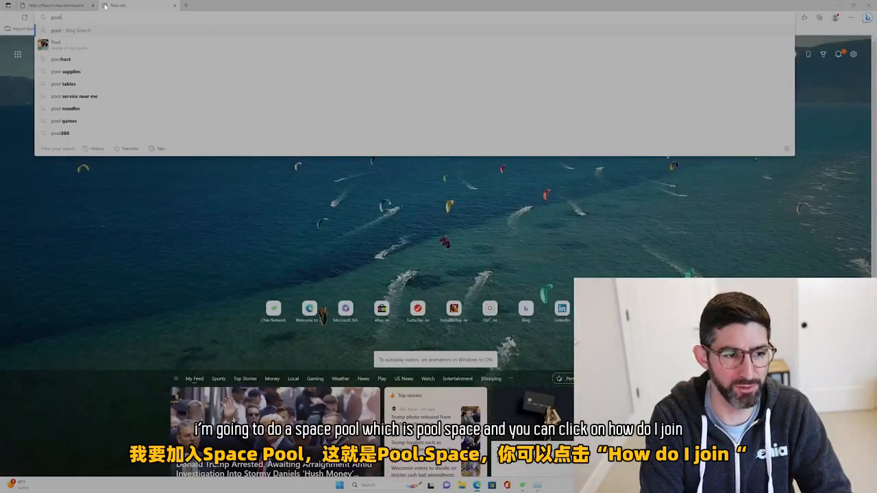
text(.space)
key(Return)
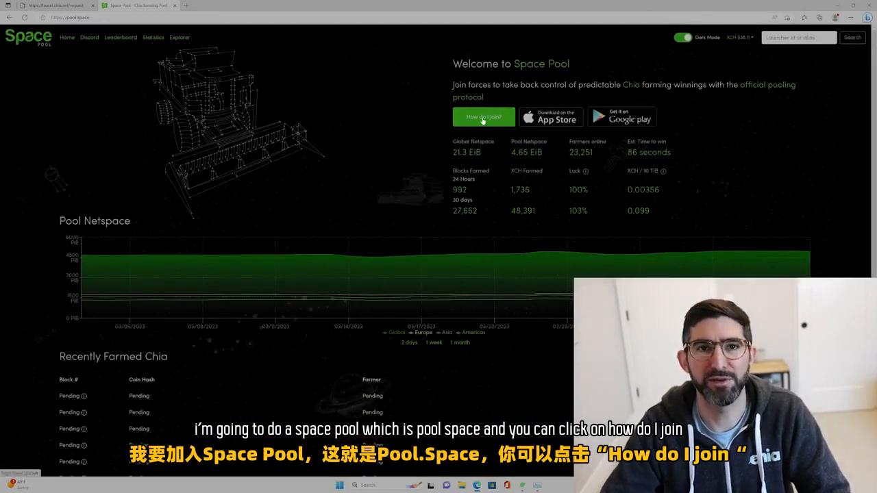
click(483, 119)
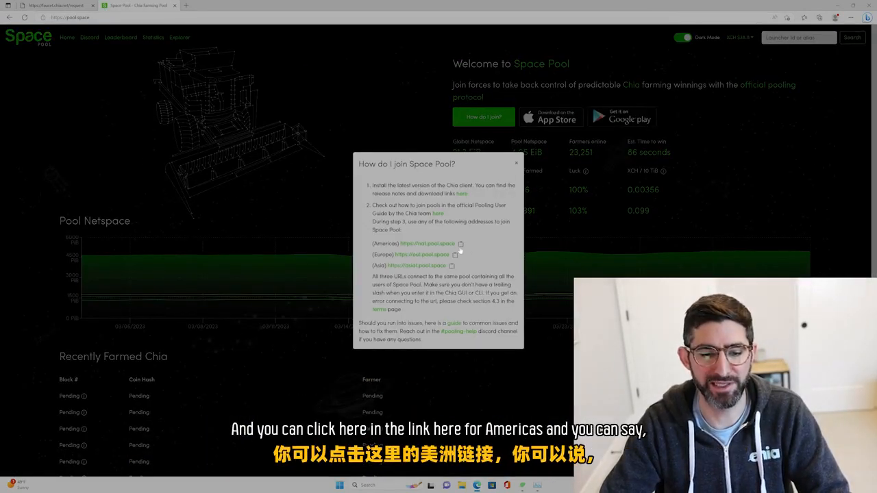
click(461, 244)
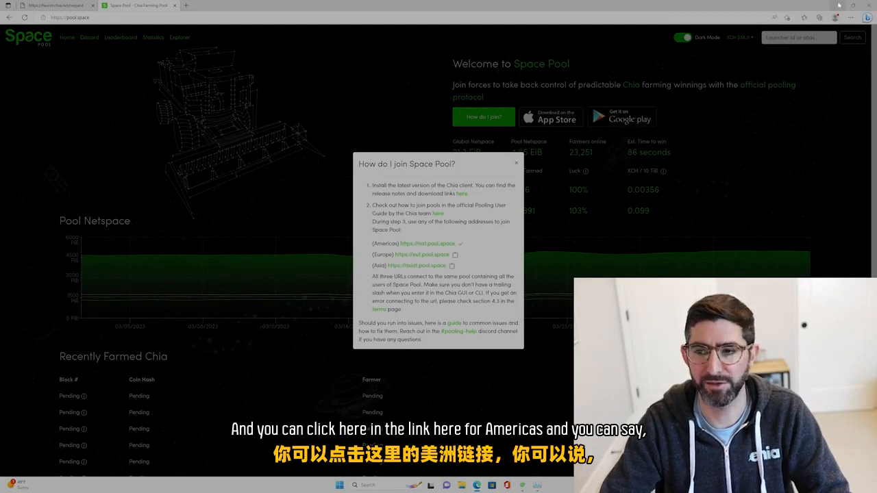
click(838, 5)
click(196, 164)
key(ctrl+v)
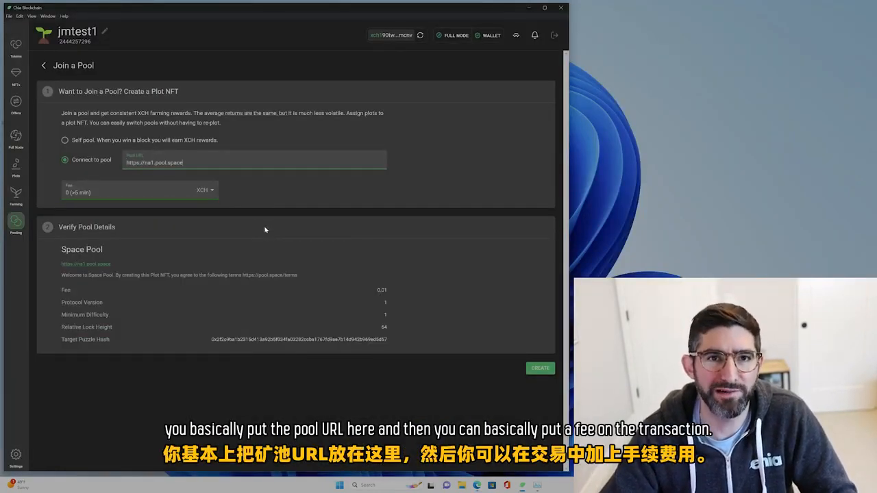
Set a custom transaction fee of 0.000000000005 XCH and create the plot NFT.
click(122, 196)
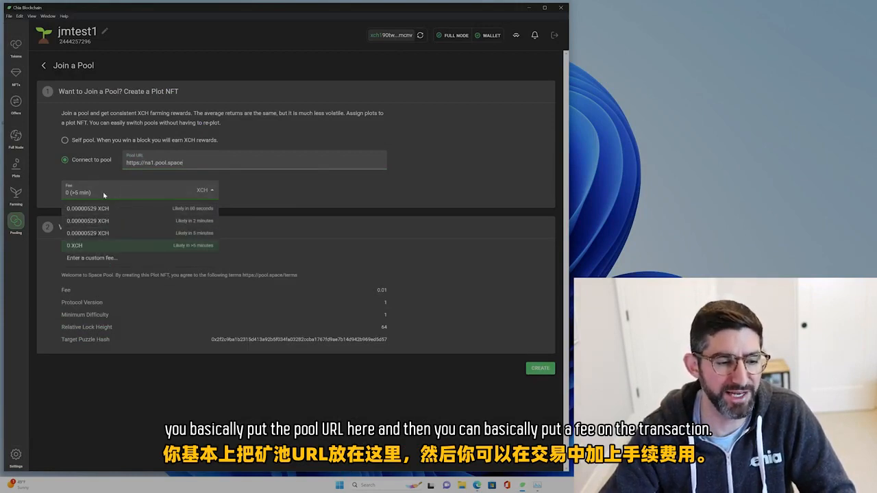
click(108, 259)
text(0.0)
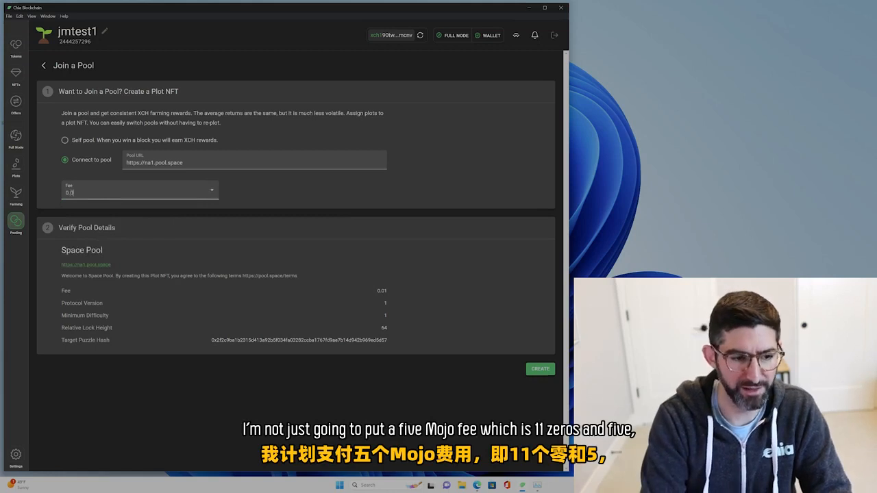
text(00000000005)
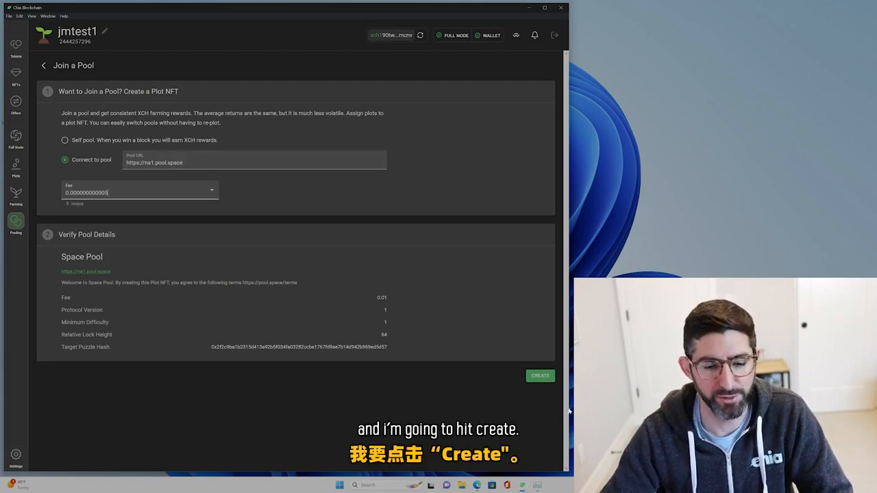
click(539, 376)
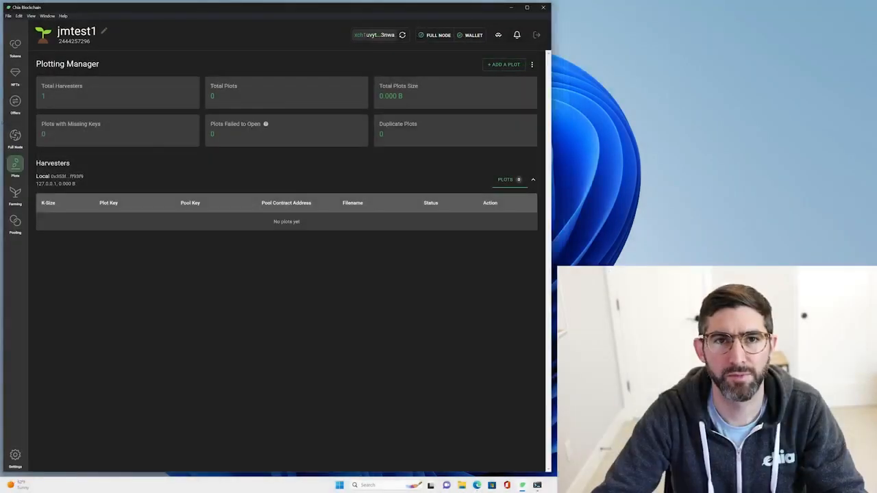
Show the pool overview, and bring up the PowerShell window and a new File Explorer window arranged over it.
click(15, 222)
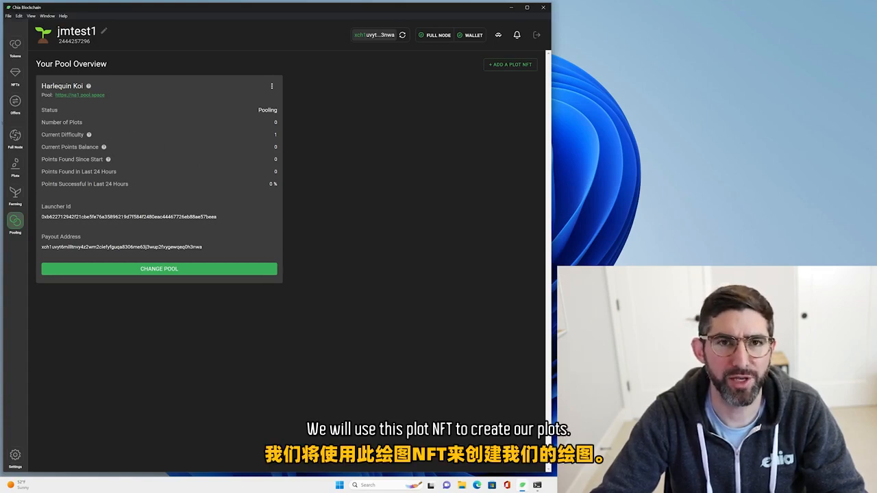
click(538, 486)
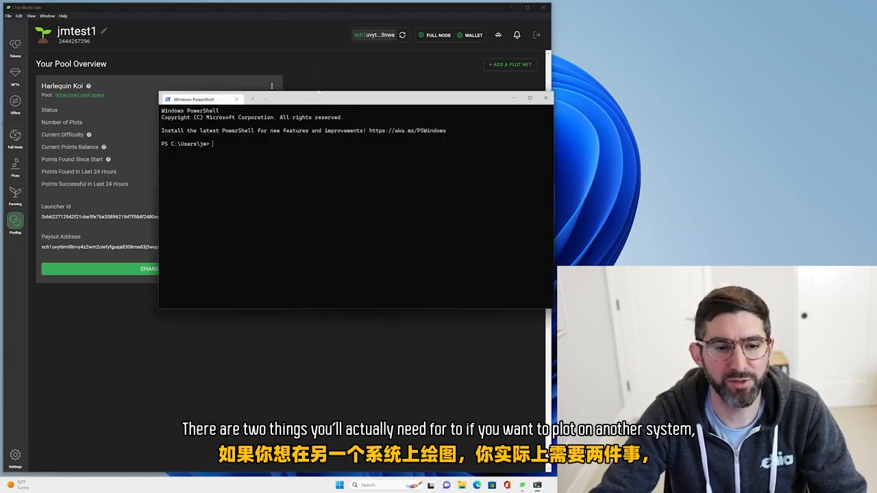
drag(319, 93, 333, 66)
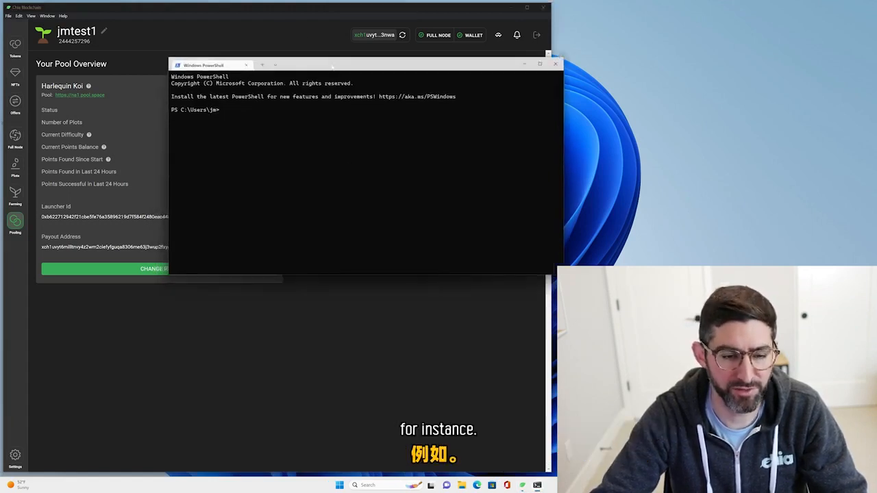
key(super+e)
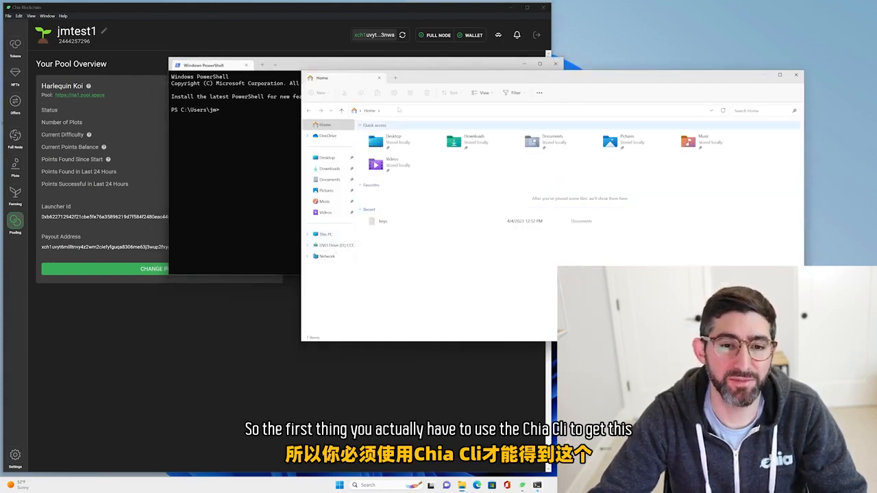
drag(423, 78, 454, 123)
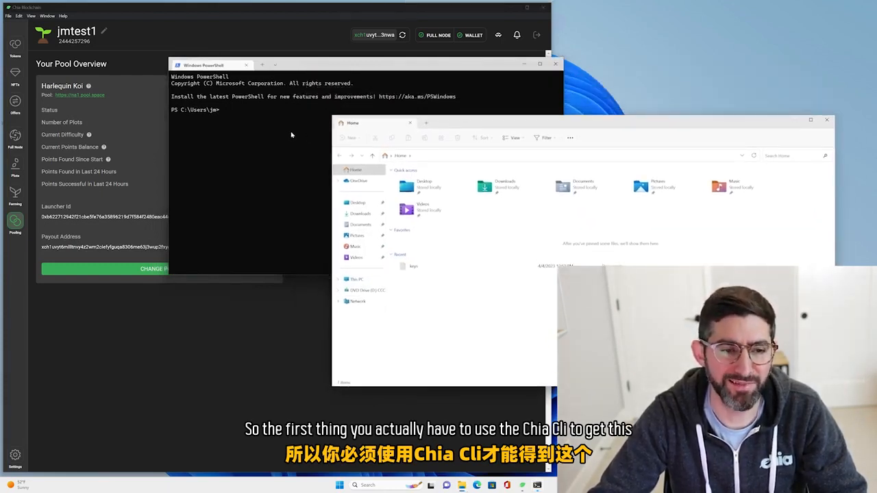
In the Chia client, view the plot NFT's pool login link and payout instructions without changing them.
click(146, 295)
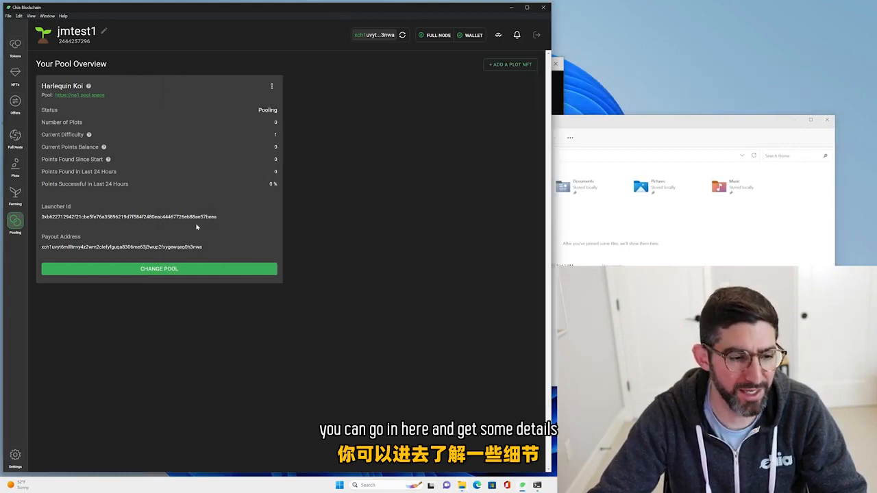
click(271, 86)
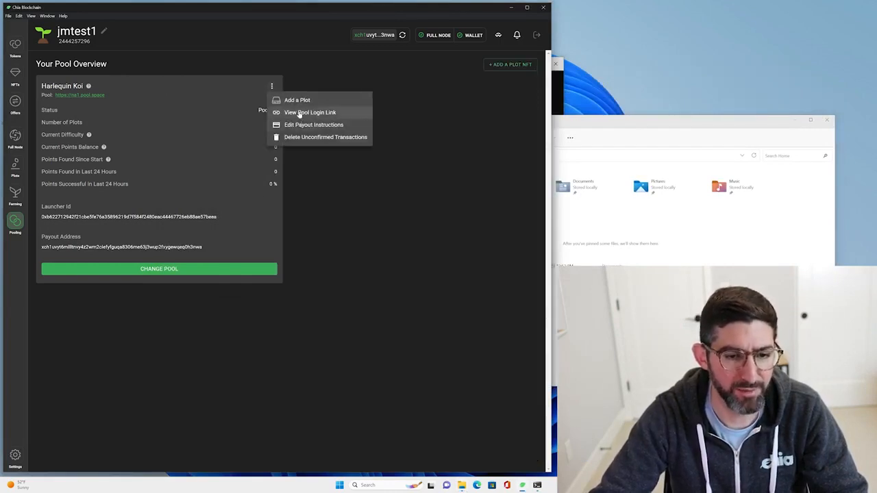
click(300, 114)
click(415, 283)
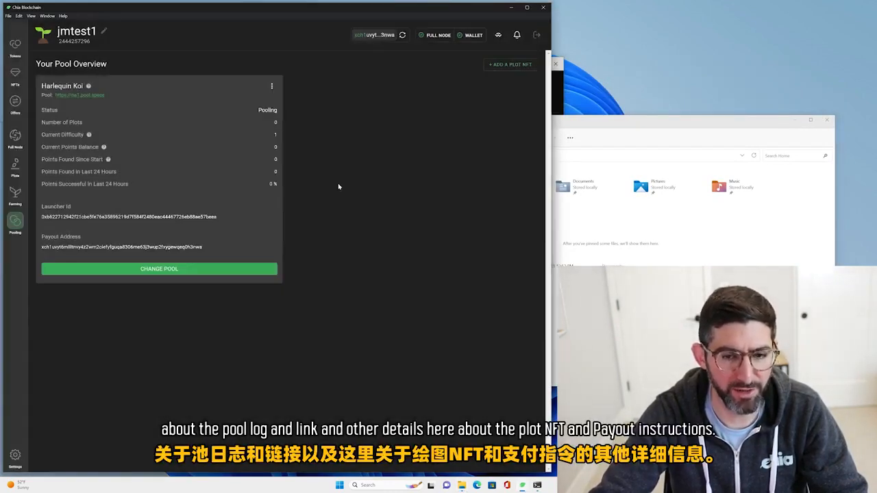
click(273, 86)
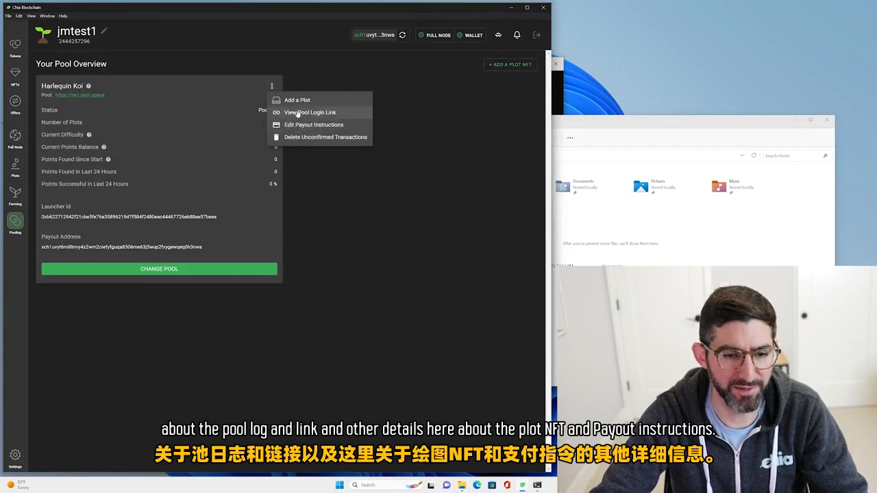
click(303, 126)
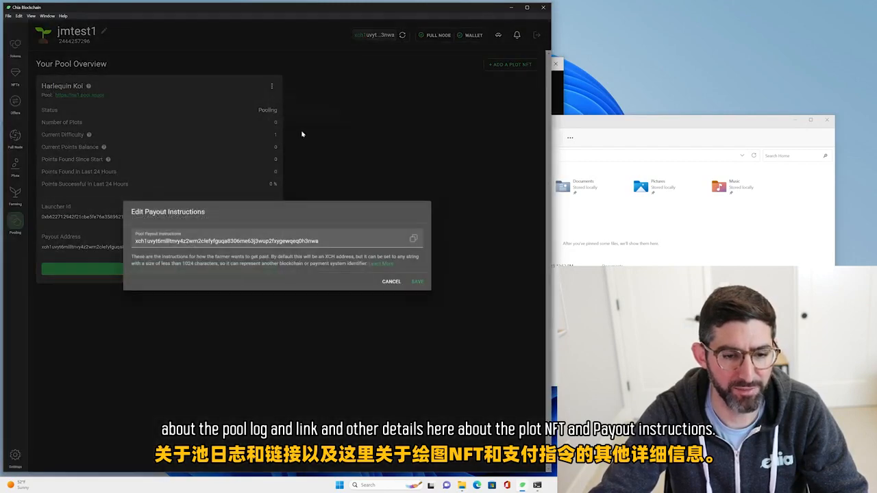
click(390, 281)
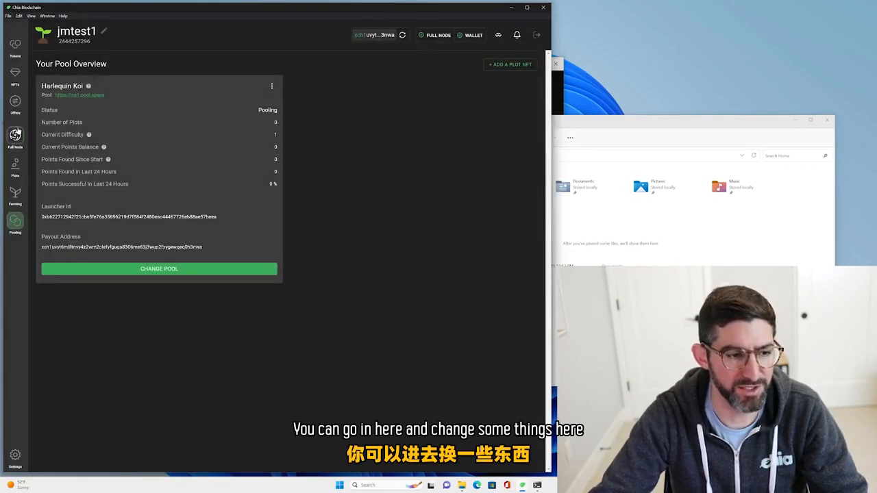
Start adding a plot from the Plots page and select Harlequin Koi as its plot NFT.
click(509, 66)
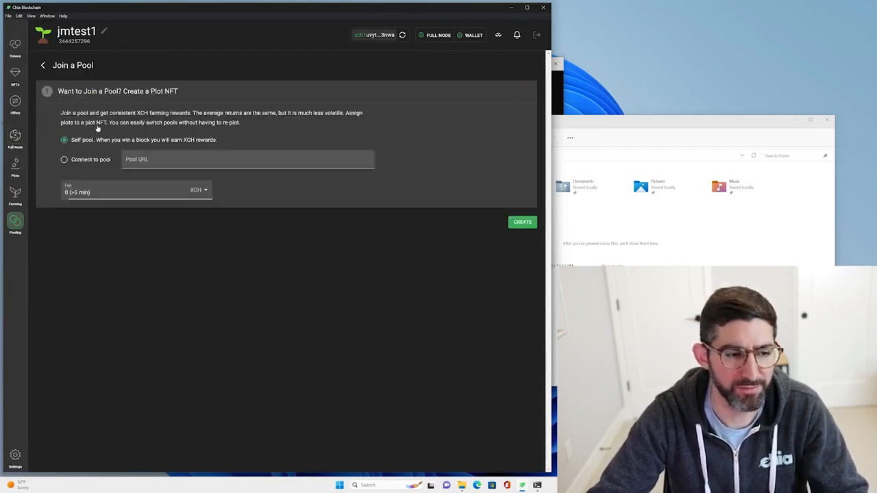
click(15, 166)
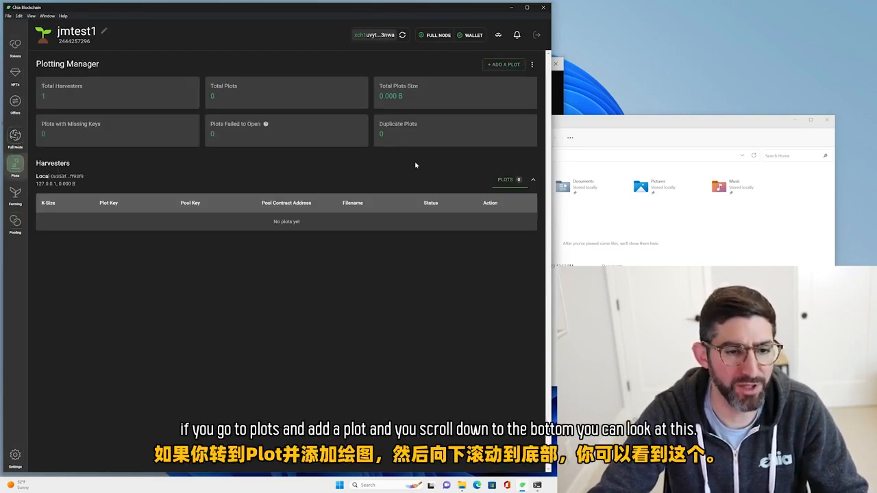
click(498, 66)
scroll(156, 415, down, 5)
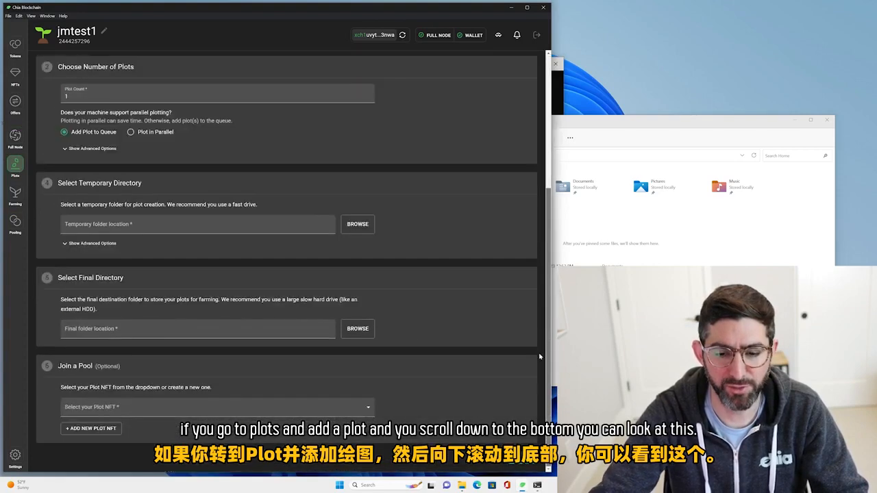
click(156, 416)
click(123, 417)
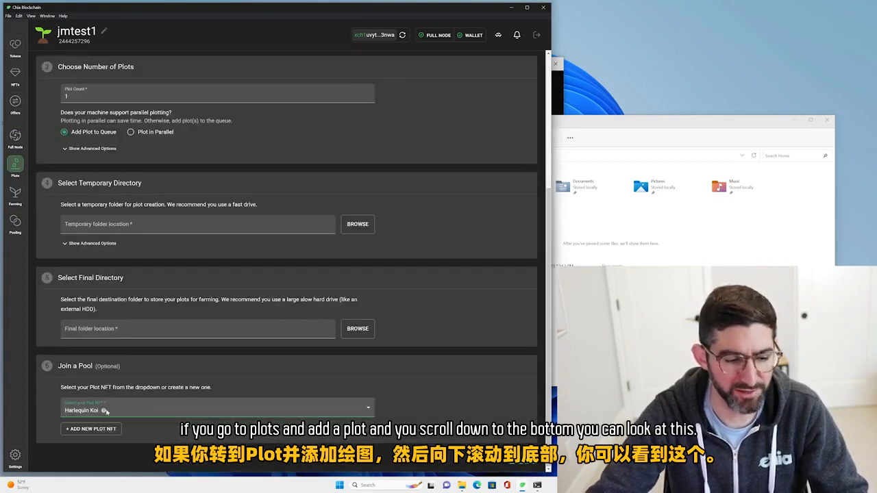
Show the pool contract address in the help tip of the selected Harlequin Koi plot NFT.
click(105, 412)
click(103, 412)
click(103, 412)
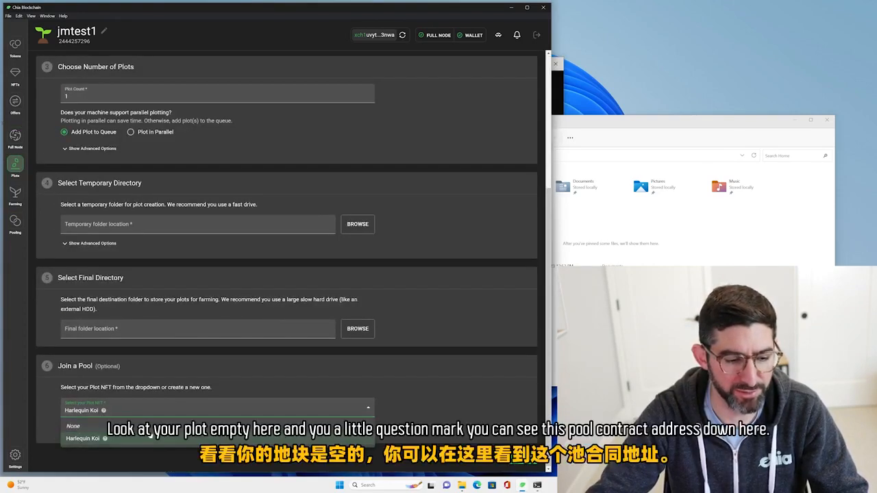
click(124, 418)
mouse_move(103, 411)
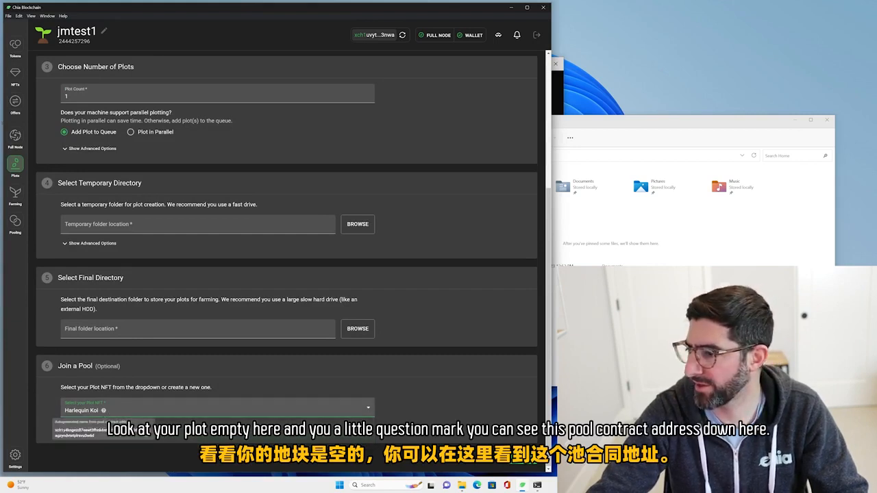
Bring PowerShell and File Explorer forward and open C:\Program Files\Chia\resources\app.asar.unpacked\daemon in File Explorer.
click(561, 94)
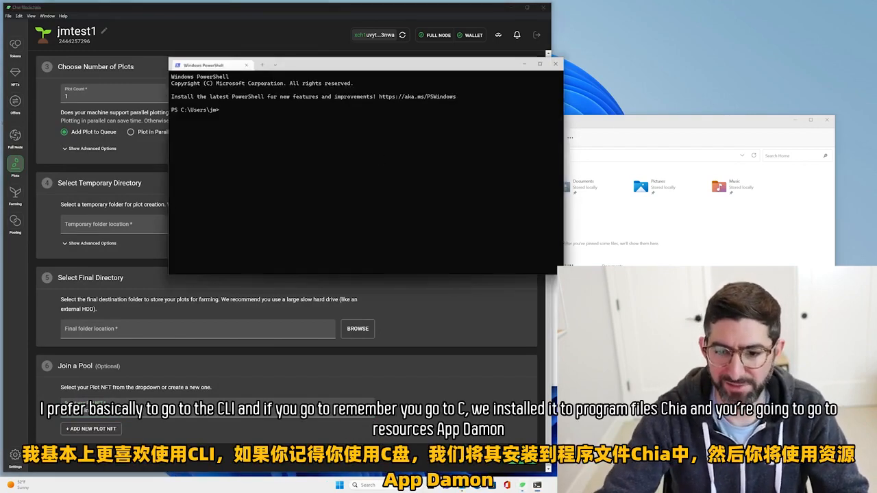
click(583, 143)
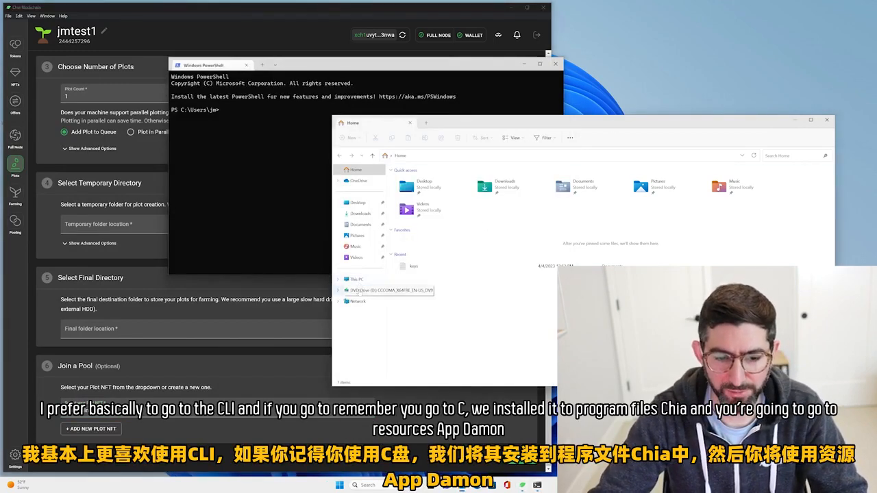
click(356, 279)
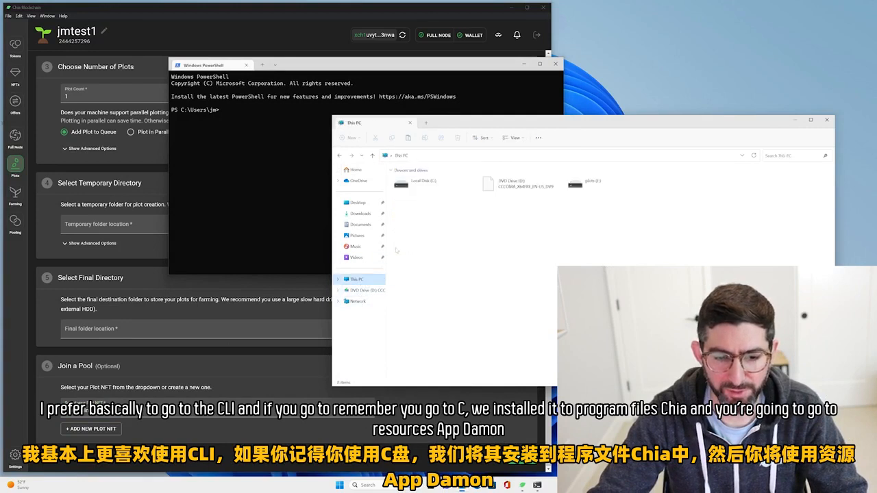
double_click(425, 185)
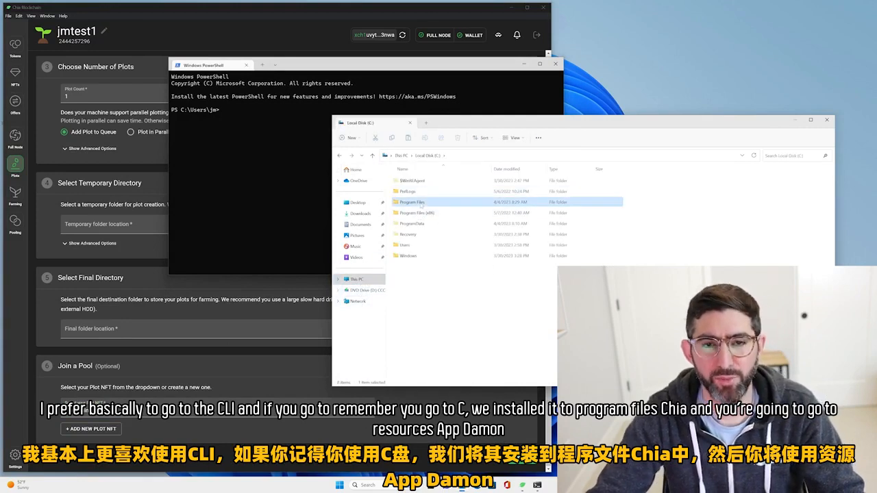
double_click(420, 199)
double_click(424, 191)
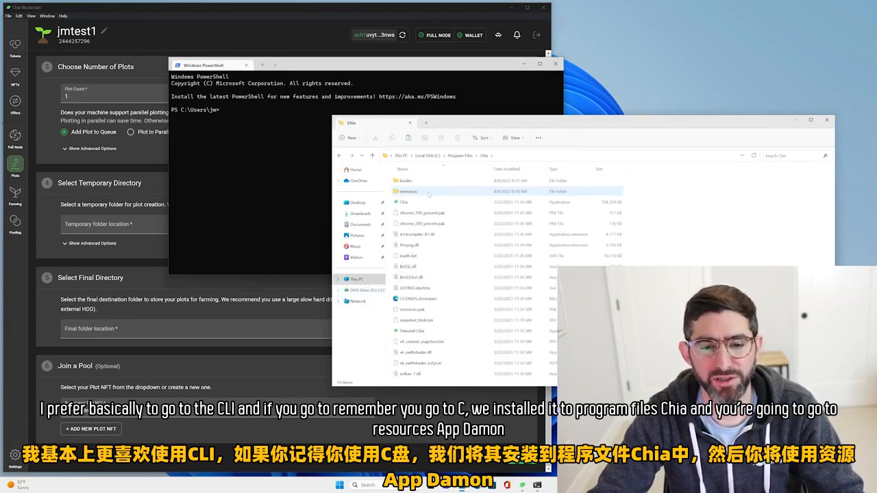
double_click(429, 192)
double_click(419, 181)
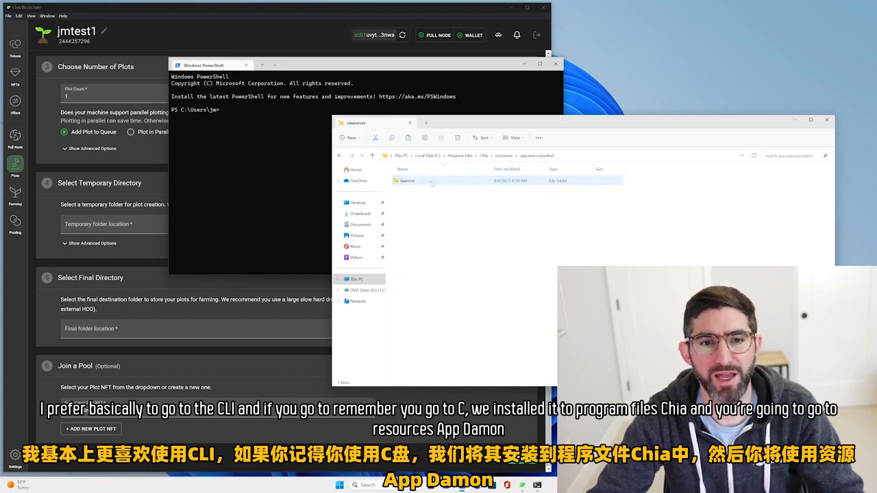
double_click(434, 183)
Copy the daemon folder's path and change the PowerShell working directory to it with cd.
click(609, 156)
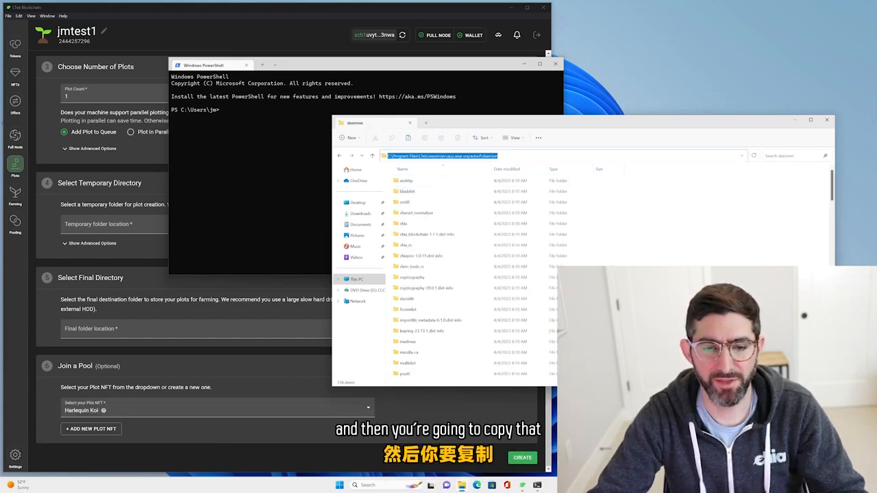
right_click(483, 154)
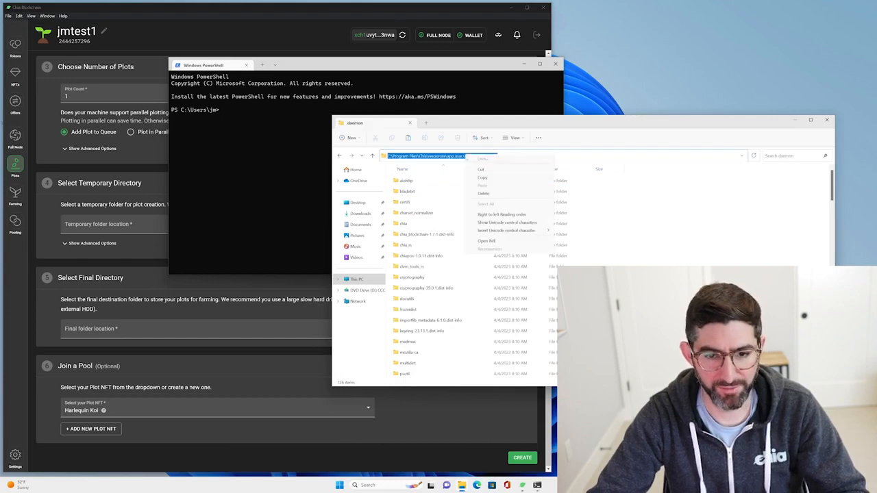
click(495, 177)
click(296, 155)
text(cd)
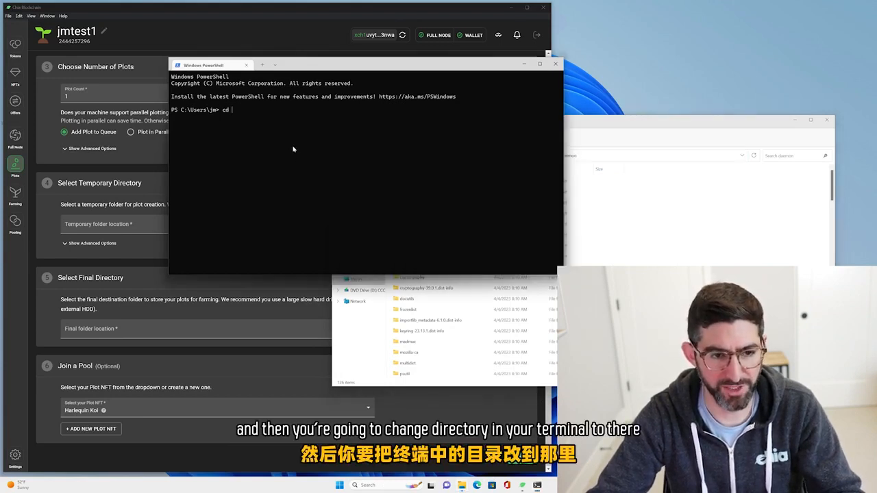
text("C:\Program Files\Chia\resources\app.asar.unpacked\daemon")
key(Return)
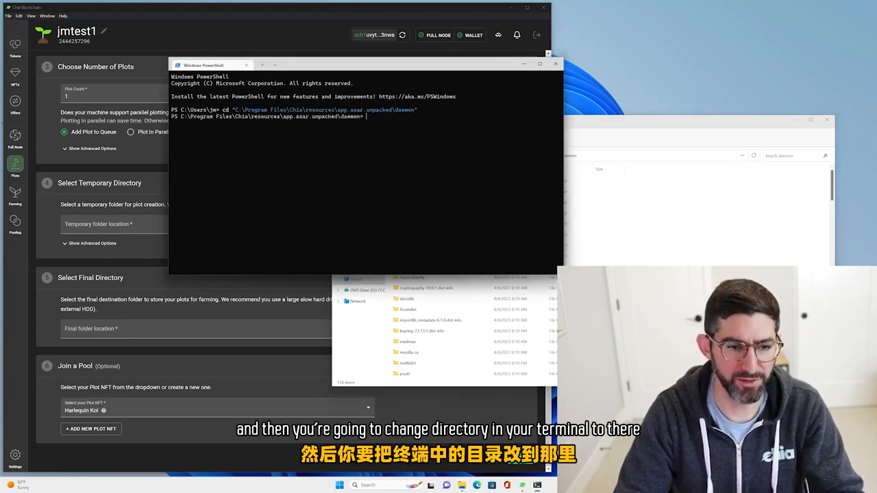
Run chia.exe from the daemon folder to list its available commands.
text(chia.)
key(Tab)
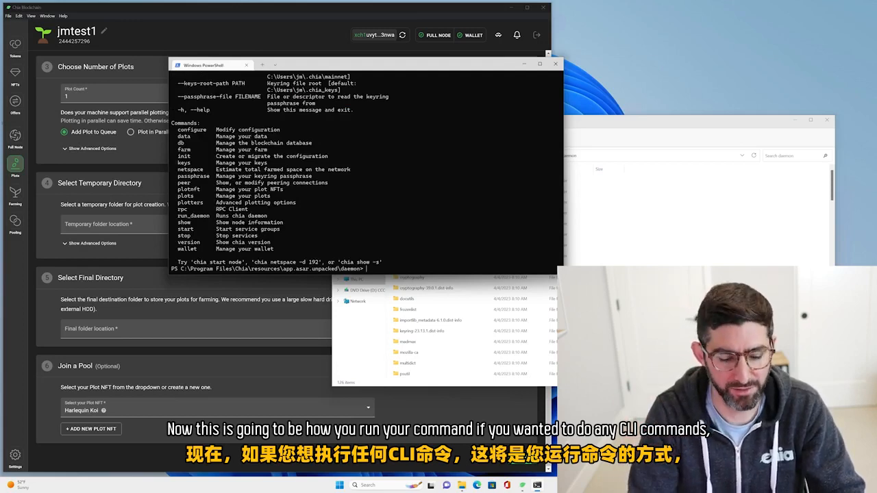
Clear the terminal and list the wallet's public keys with .\chia.exe keys show.
text(cls)
key(Return)
text(.\chia.exe)
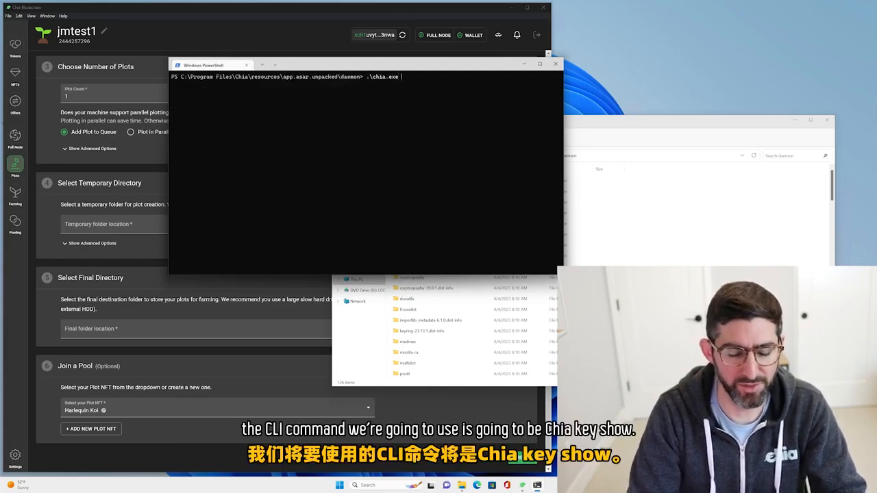
text( key show)
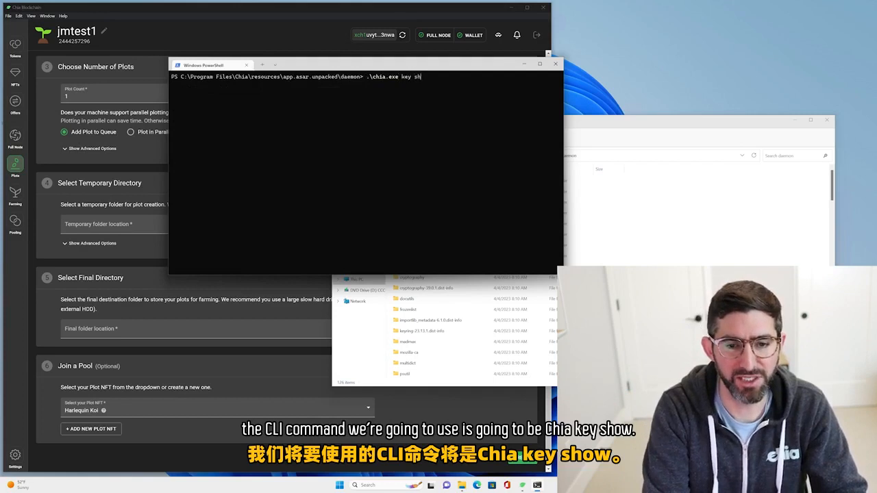
key(Return)
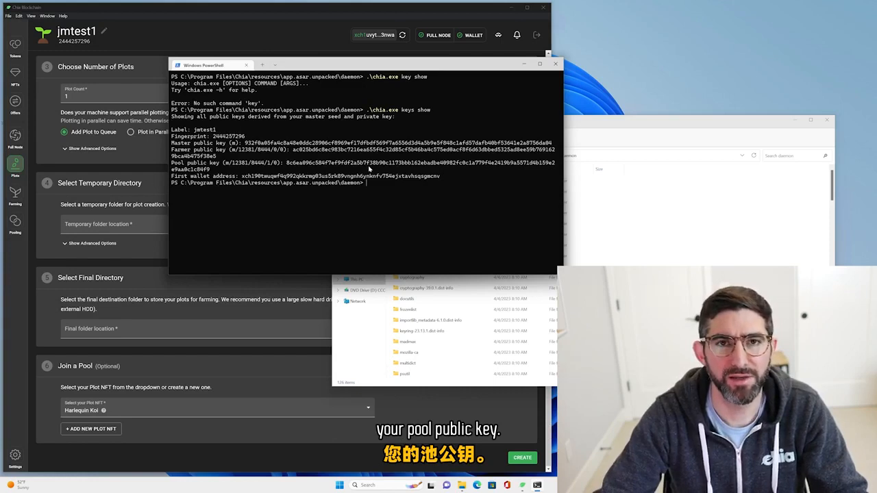
Widen the PowerShell window so each key fits on one line, and select the full farmer public key for copying.
double_click(318, 152)
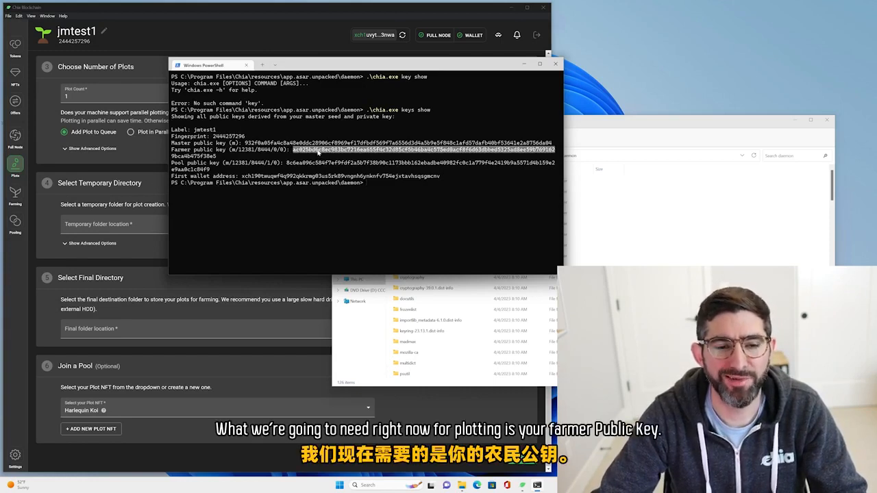
click(323, 151)
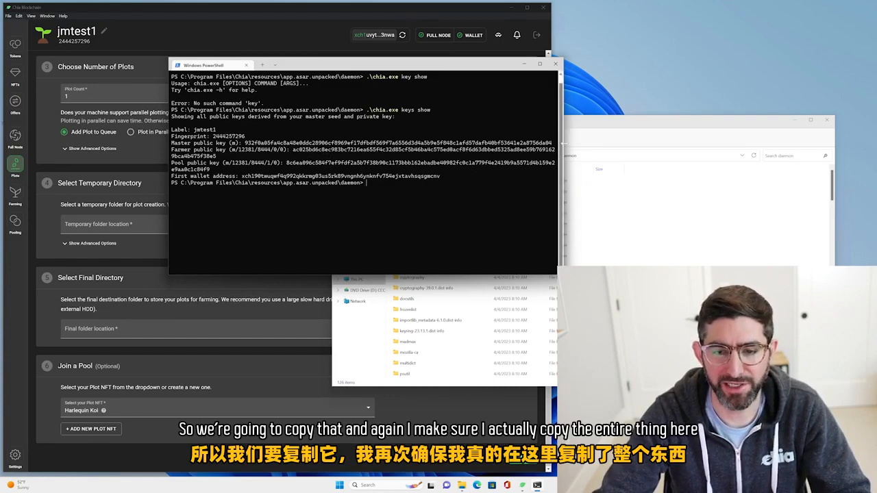
drag(562, 143, 768, 144)
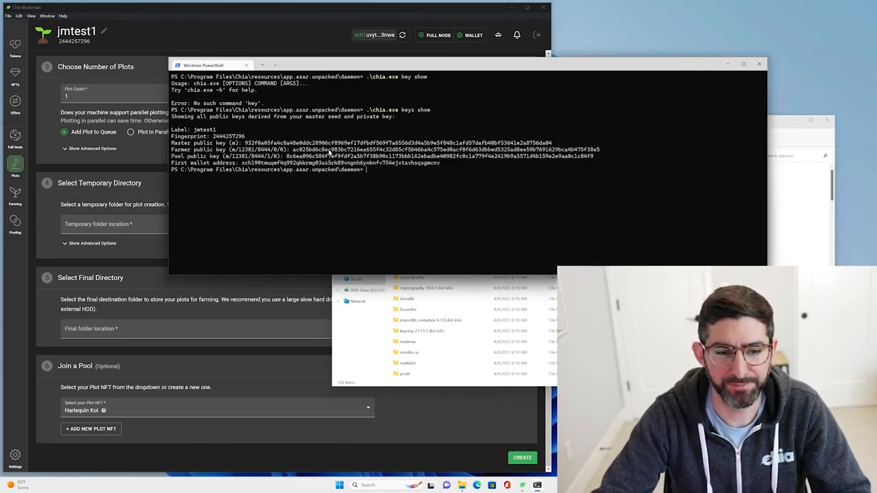
Open a new Notepad document and paste the copied farmer public key into it.
click(595, 279)
key(super)
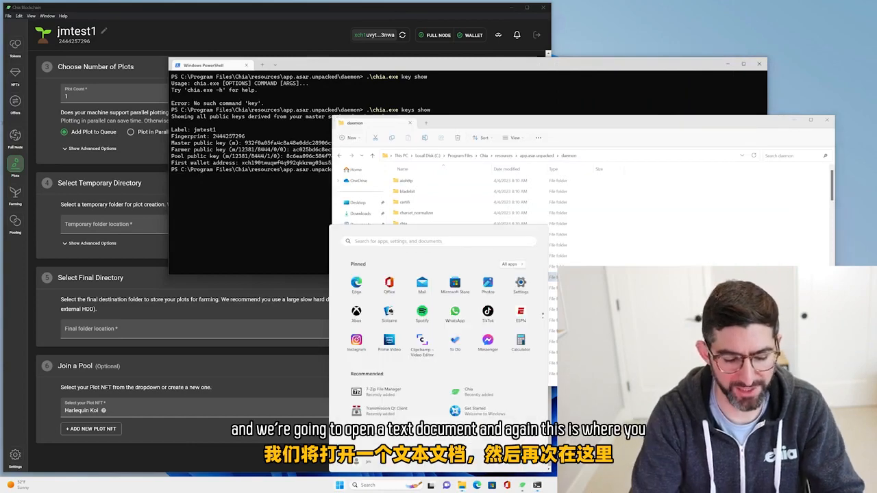
text(notepad)
key(Return)
text(ac025bd6c8ec983bc7216ea655f4c32d85cf5b46ba4c575ed0acf8f6d63dbbed5325ad8ee59b7691629bca4b475f38e5)
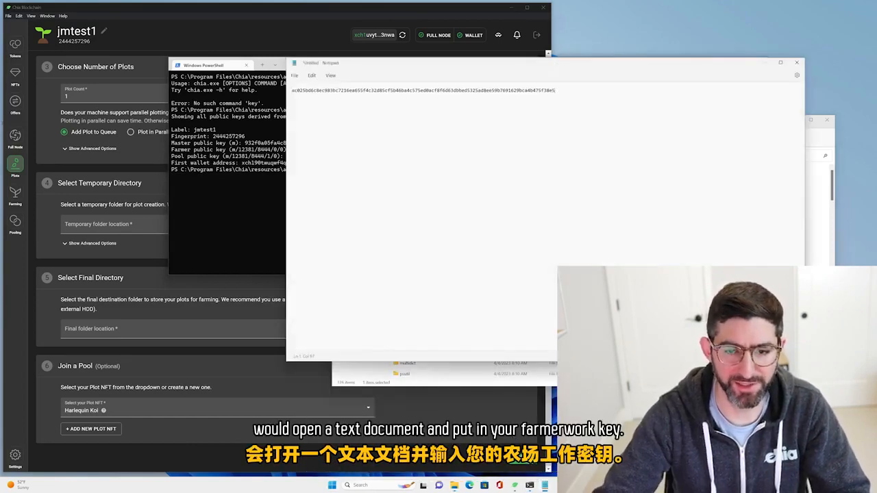
Close the File Explorer window showing the daemon folder and clear the PowerShell terminal.
click(822, 192)
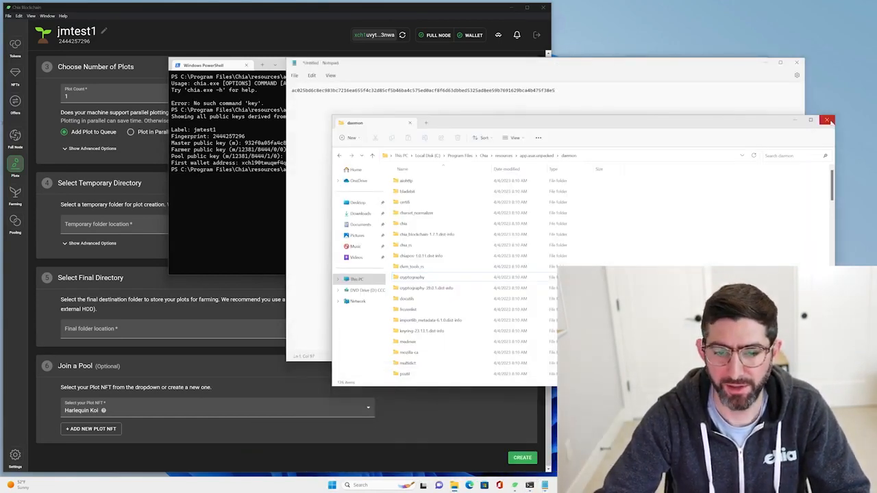
click(828, 120)
click(260, 202)
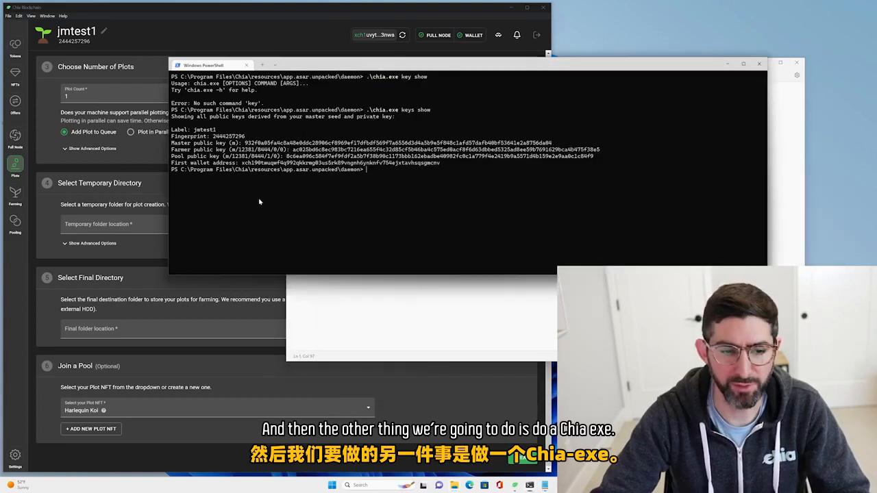
text(cls)
key(Return)
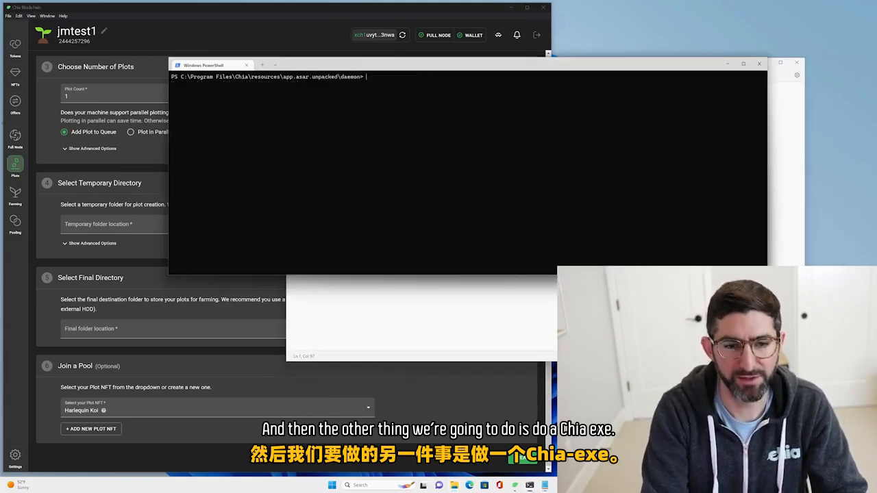
Display the plot NFT details in PowerShell with .\chia.exe plotnft show.
text(.\chia.exe keys show)
key(BackSpace)
key(BackSpace)
key(BackSpace)
key(BackSpace)
key(BackSpace)
key(BackSpace)
key(BackSpace)
key(BackSpace)
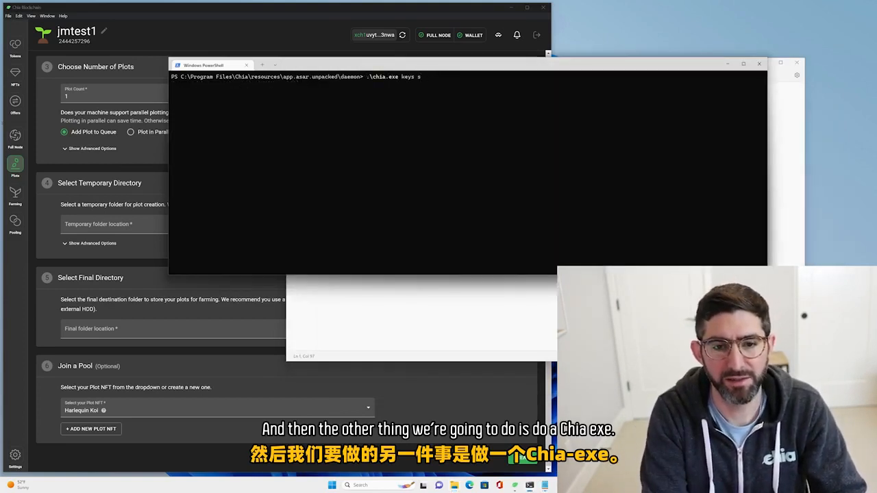
text(plotnft show)
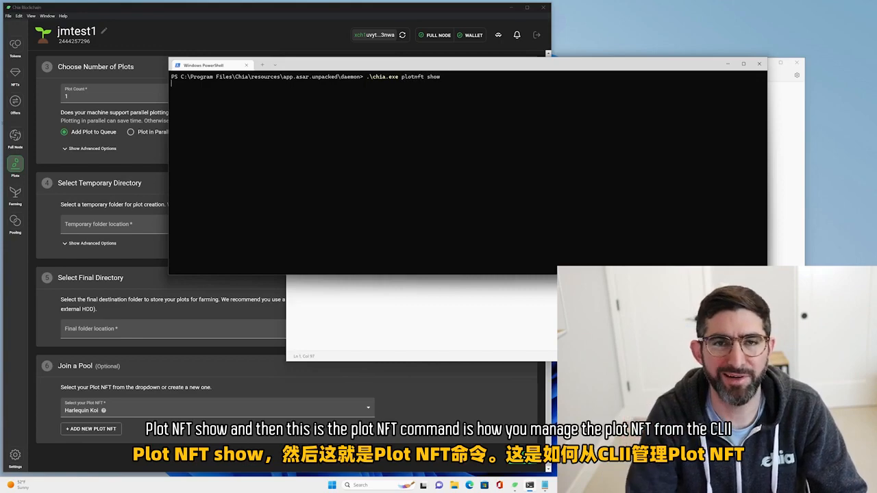
key(Return)
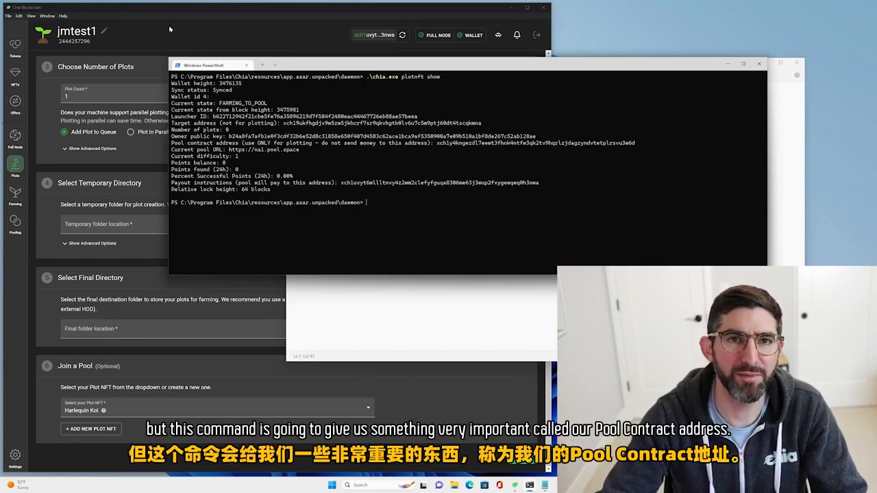
Copy the pool contract address from the plot NFT details in the terminal.
drag(173, 145, 640, 146)
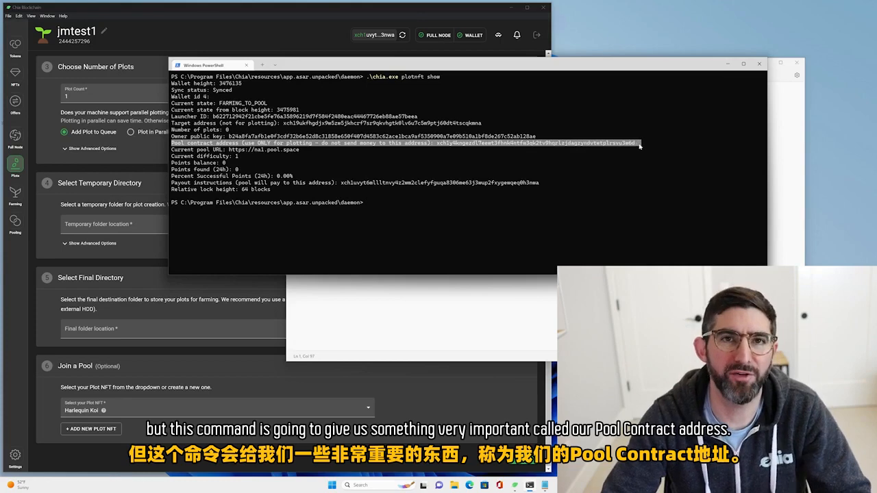
click(537, 145)
double_click(537, 145)
click(590, 146)
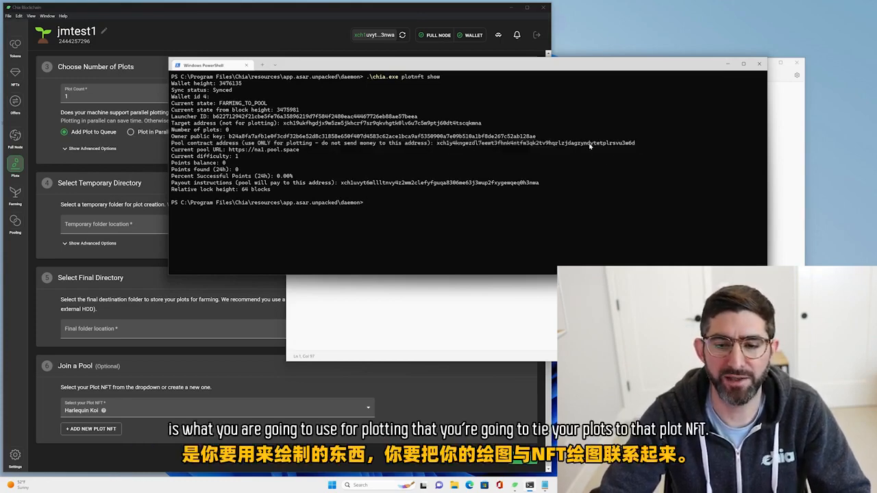
In Notepad, add the label "pool contract address" below the farmer key and paste the copied address under it.
key(alt+Tab)
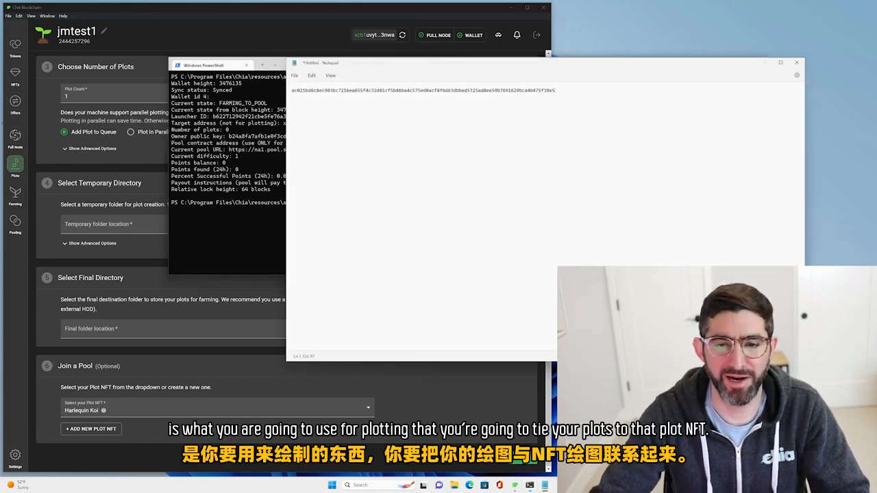
key(Return)
key(Return)
text(plo)
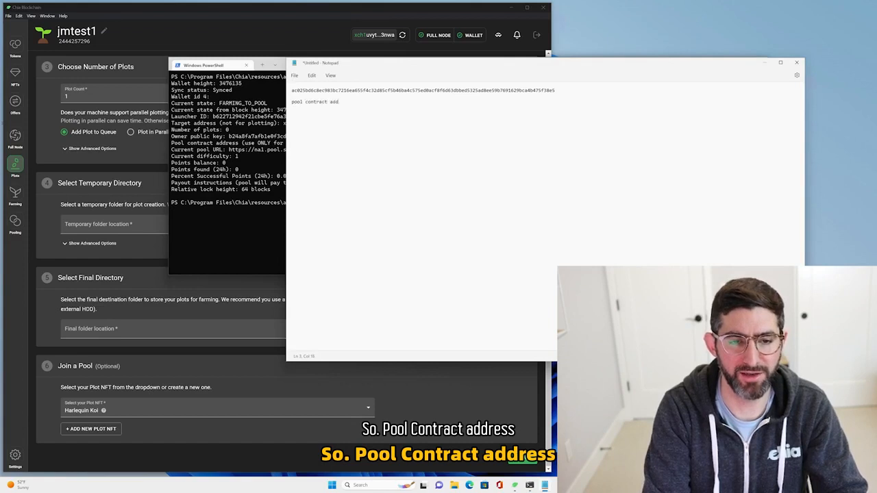
text(l contract address)
key(Return)
text(xch1y4kngezdl7eewt3fhnk4ntfw3qk2tv9hqrlzjdagzymdvtetplrsvu3w6d)
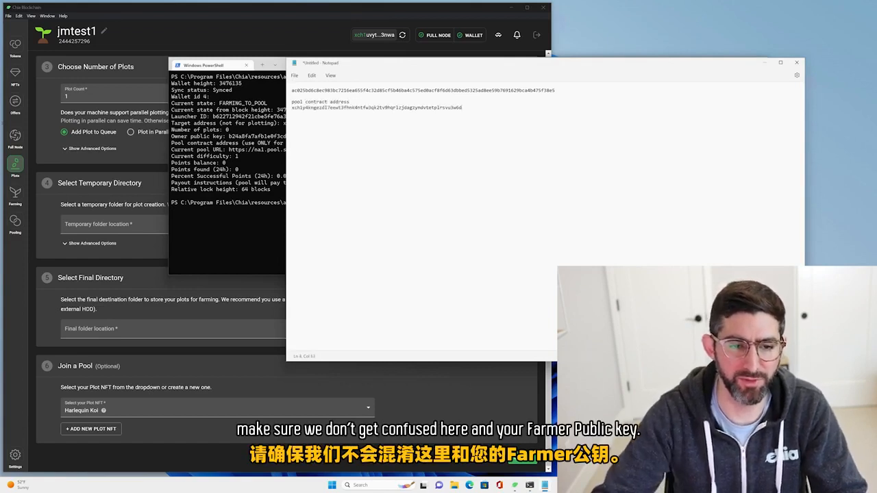
Add the label "farmer public key" on its own line above the key in the Notepad document.
key(Return)
key(Up)
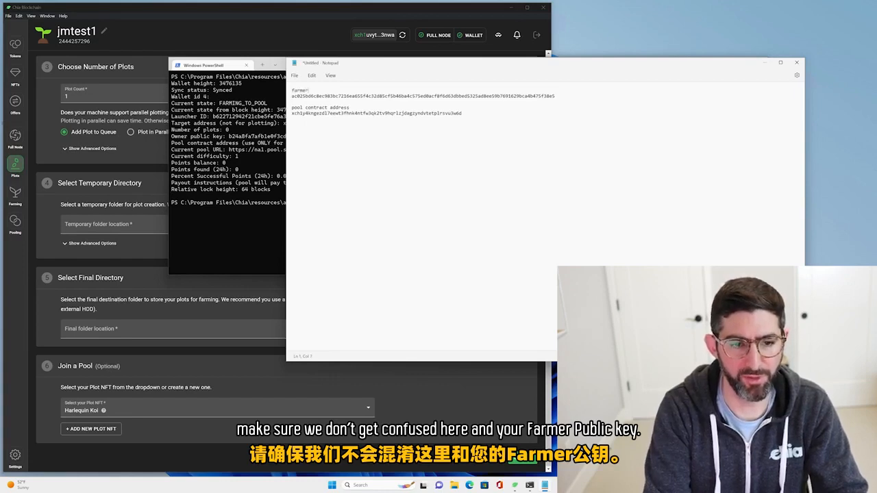
text(farmer public key)
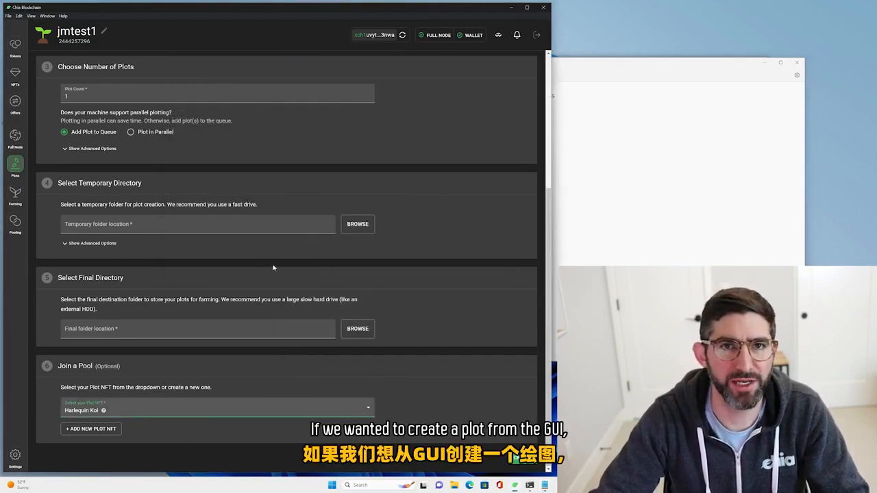
Start adding a new plot and choose BladeBit Plotter 2.0.1 (Disk plot) as the plotter.
click(15, 148)
click(15, 164)
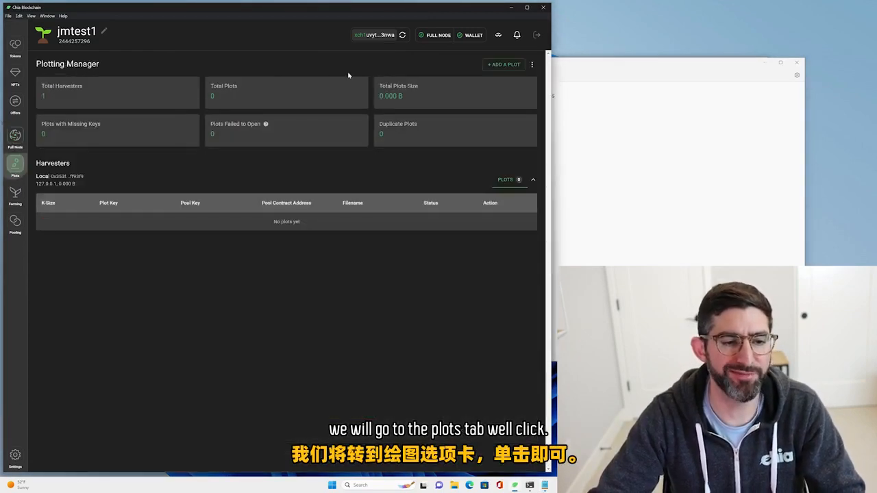
click(502, 69)
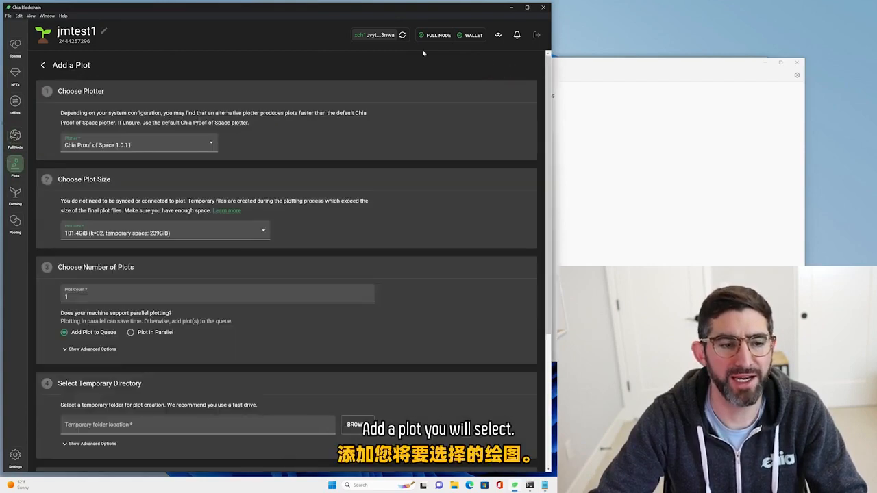
click(167, 146)
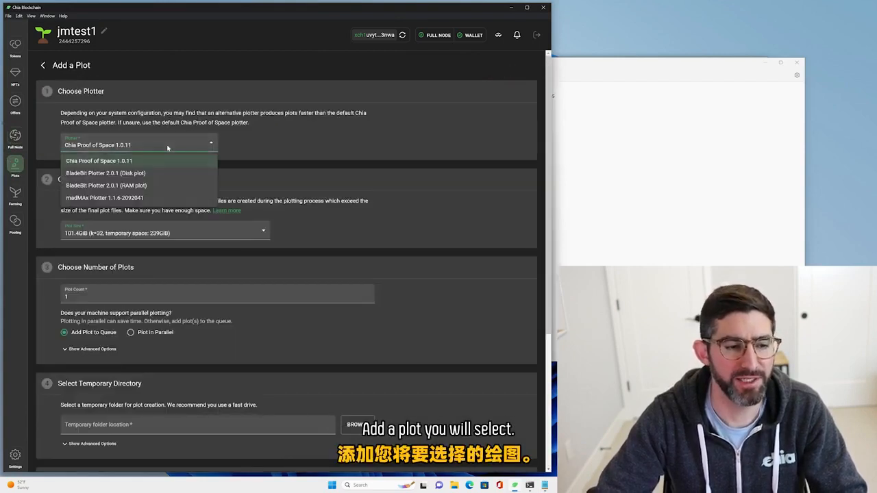
click(150, 175)
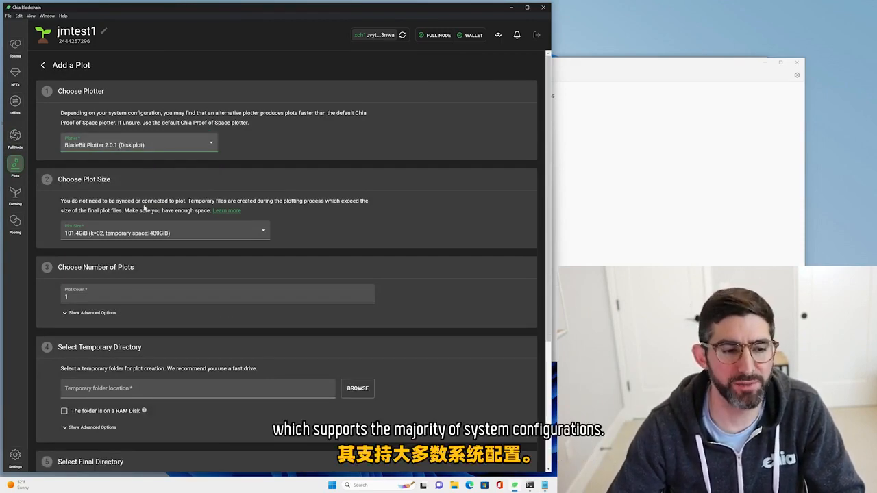
In the advanced options for the number of plots, set the number of threads to 15 and the number of buckets to 64.
scroll(150, 174, down, 2)
click(91, 210)
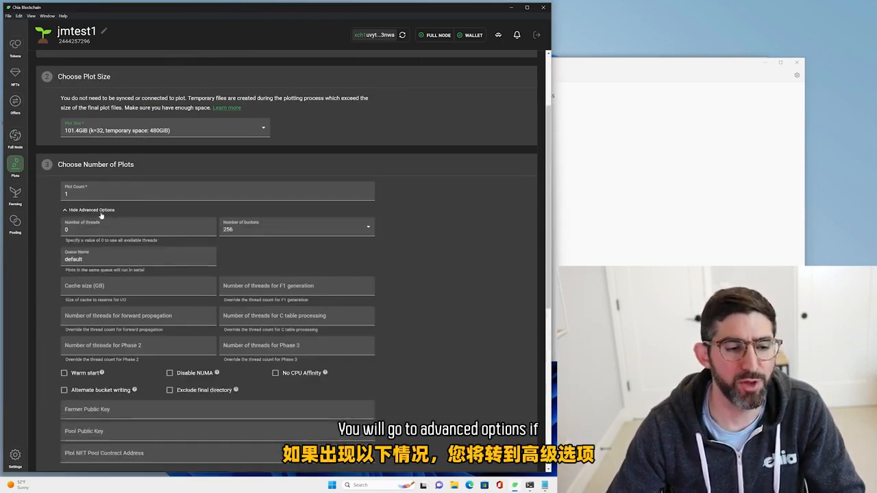
scroll(91, 215, down, 1)
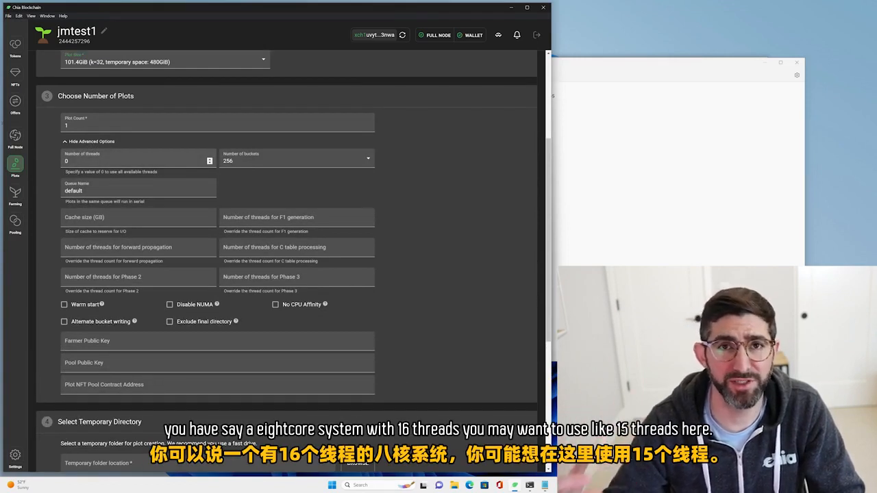
drag(71, 161, 39, 161)
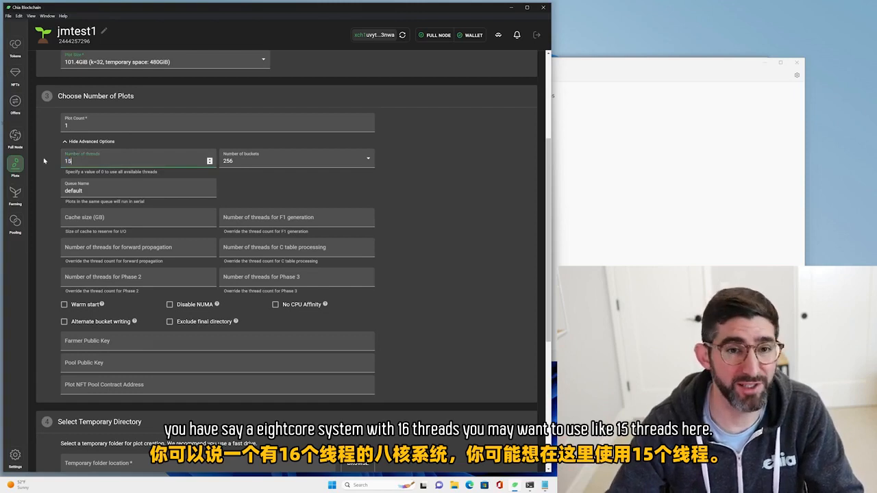
click(242, 166)
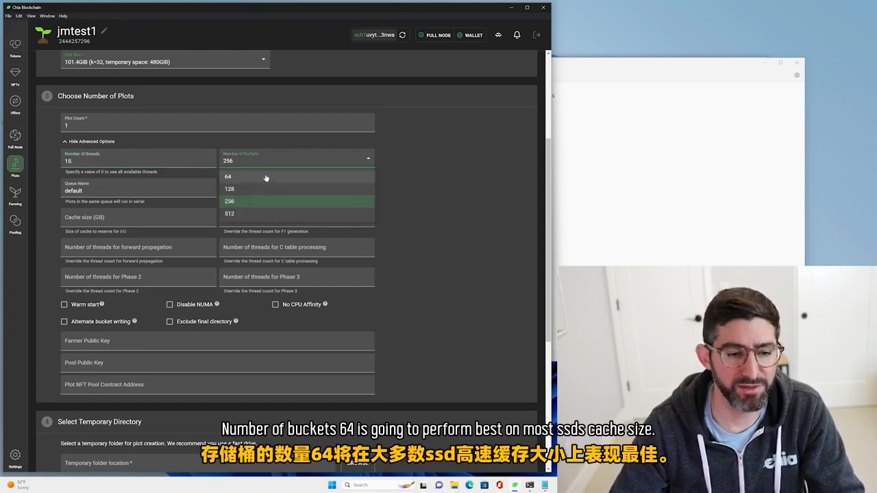
click(294, 174)
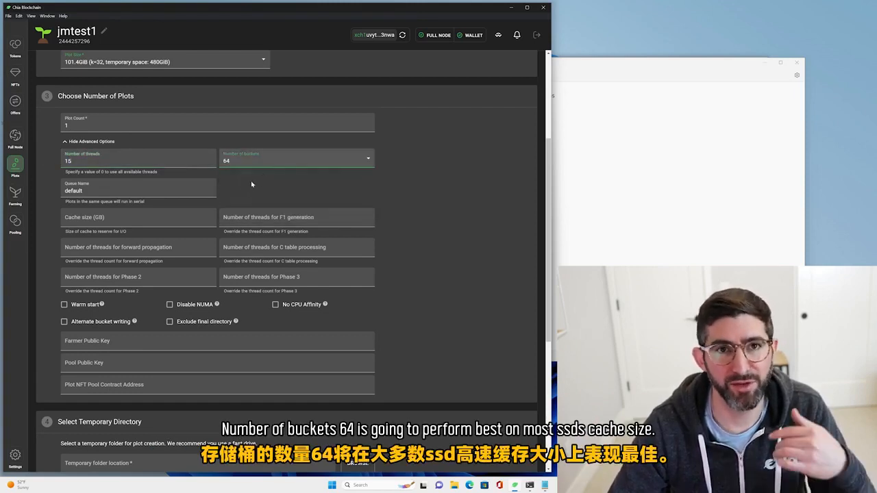
Set the plotting cache size to 100 GB and enable alternate bucket writing.
click(179, 218)
scroll(274, 274, down, 1)
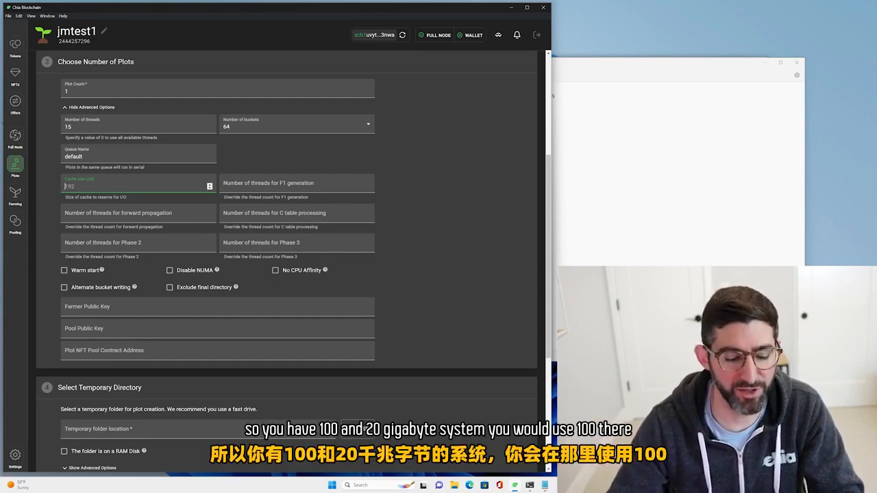
text(100)
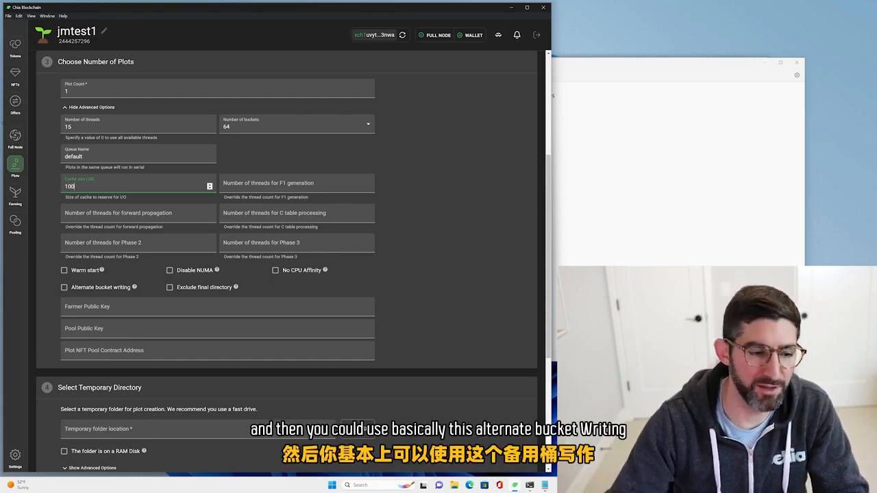
click(92, 288)
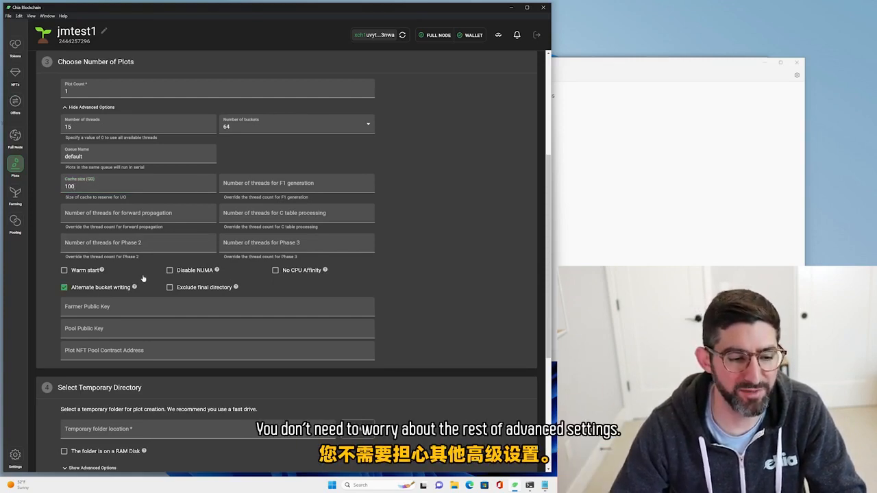
Copy the farmer public key from the Notepad document into the plot's Farmer Public Key field.
scroll(144, 280, down, 1)
scroll(161, 274, down, 1)
key(alt+Tab)
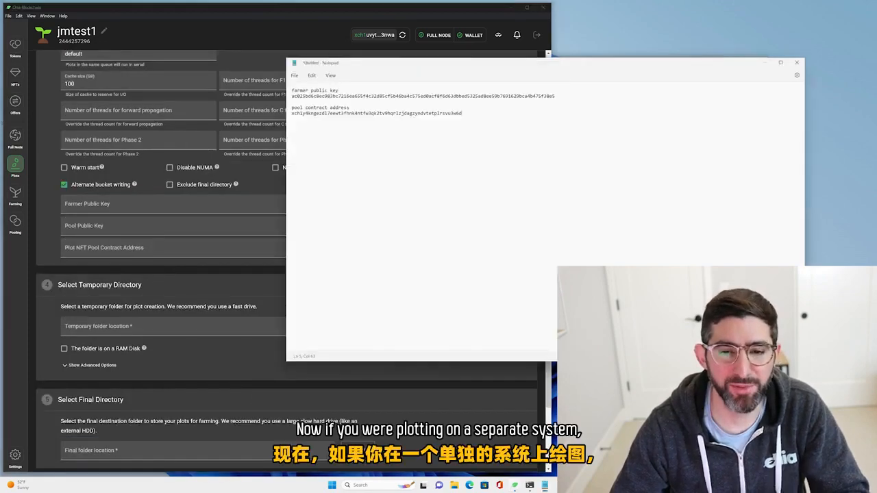
double_click(357, 97)
key(ctrl+c)
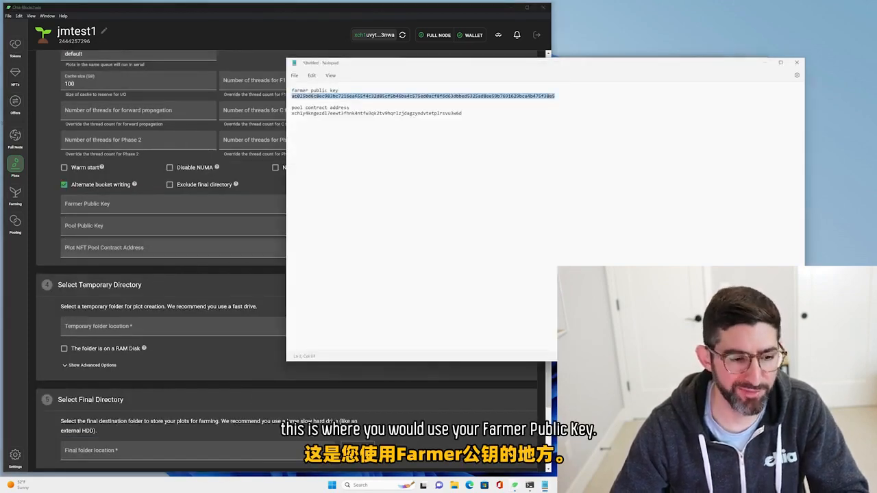
click(178, 204)
key(ctrl+v)
Copy the pool contract address from the Notepad document into the Plot NFT Pool Contract Address field.
click(603, 123)
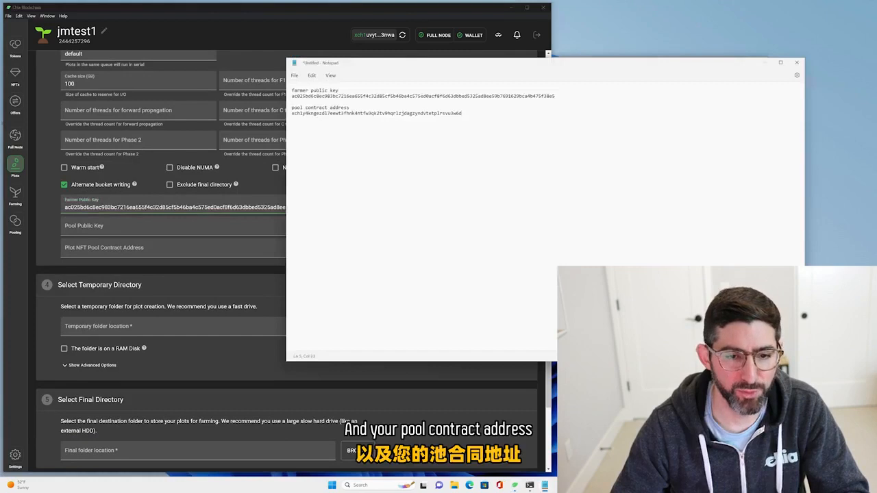
double_click(377, 114)
key(ctrl+c)
click(226, 250)
key(ctrl+v)
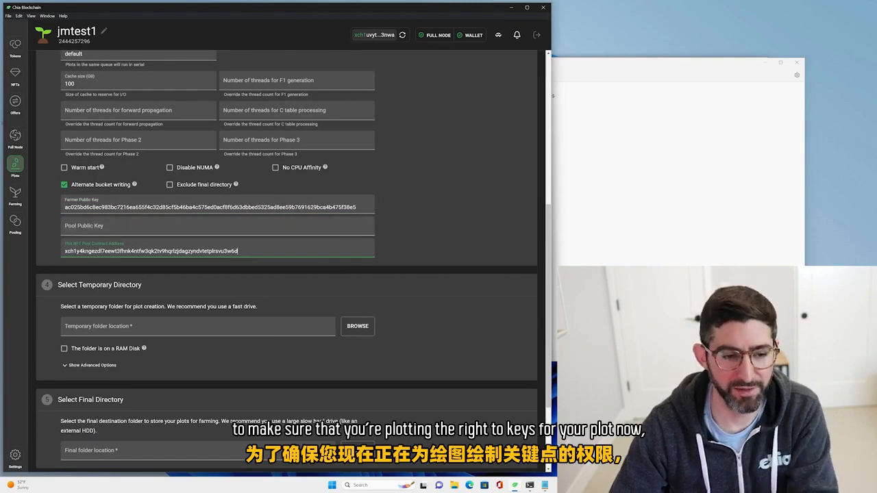
Clear the Plot NFT Pool Contract Address and Farmer Public Key fields.
double_click(226, 251)
key(BackSpace)
double_click(233, 207)
key(BackSpace)
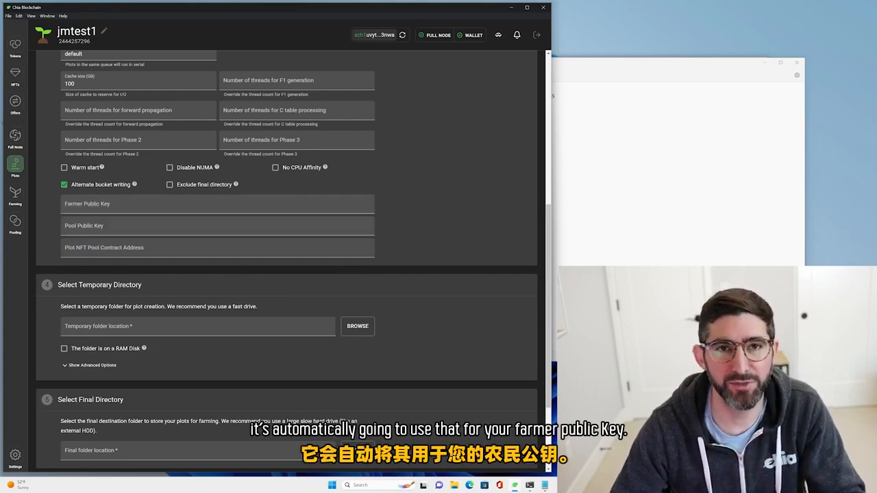
Select the Harlequin Koi plot NFT as the pool for the new plot.
scroll(246, 233, down, 2)
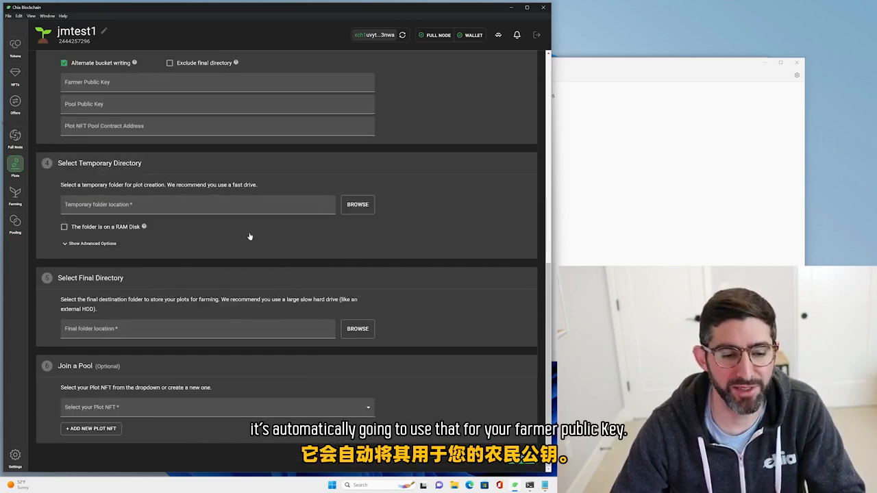
click(232, 414)
click(233, 438)
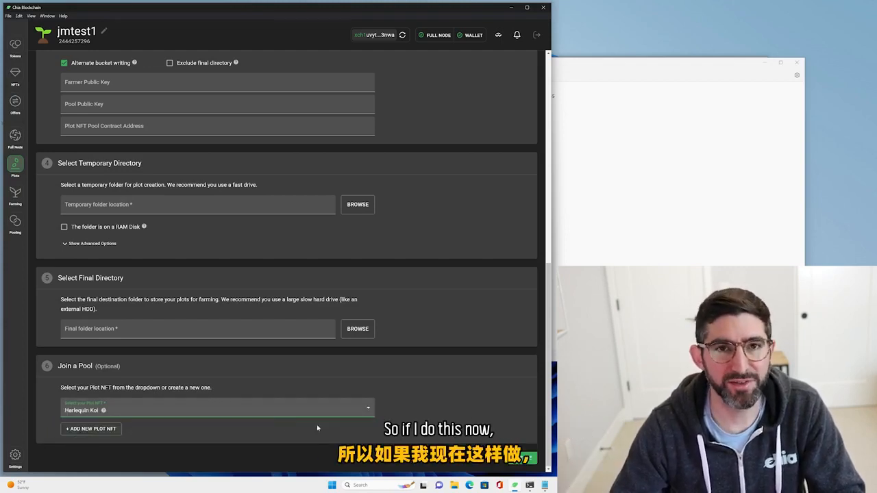
Set the temporary folder location to the plots (E:) drive.
click(358, 205)
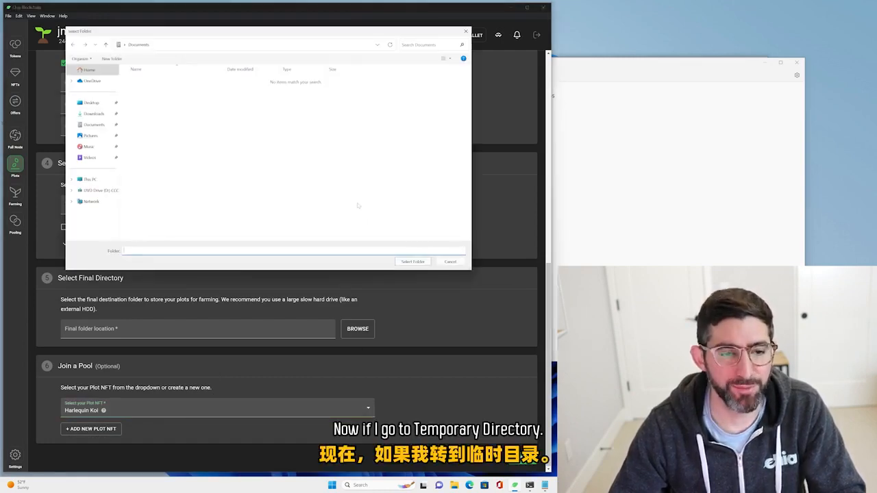
click(88, 178)
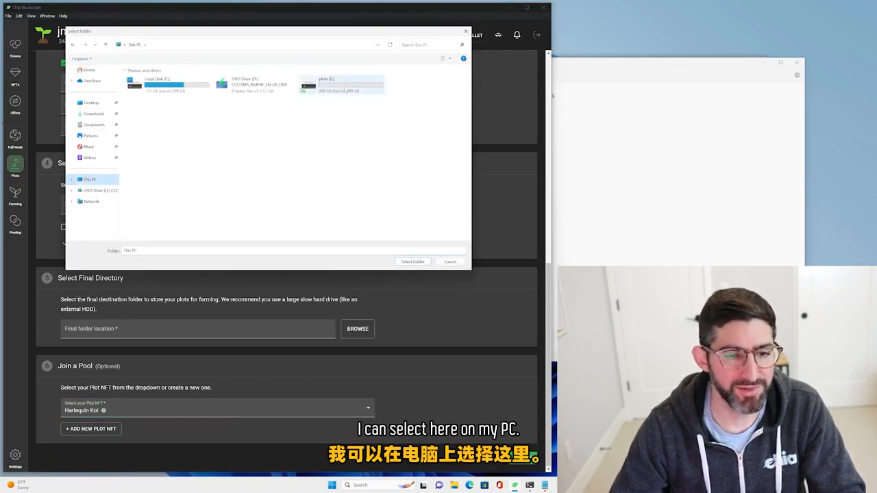
double_click(335, 84)
click(413, 261)
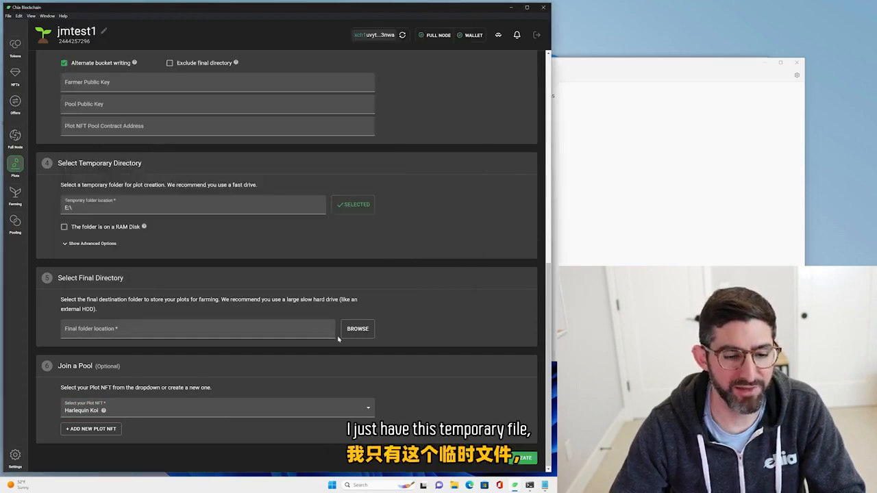
Set the final folder location to the plots (E:) drive and start creating the plot.
click(357, 329)
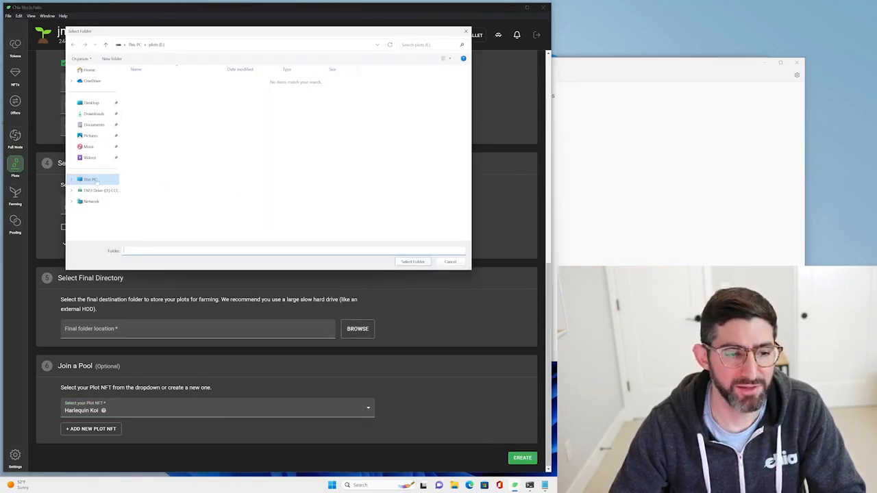
click(87, 179)
double_click(336, 84)
click(412, 261)
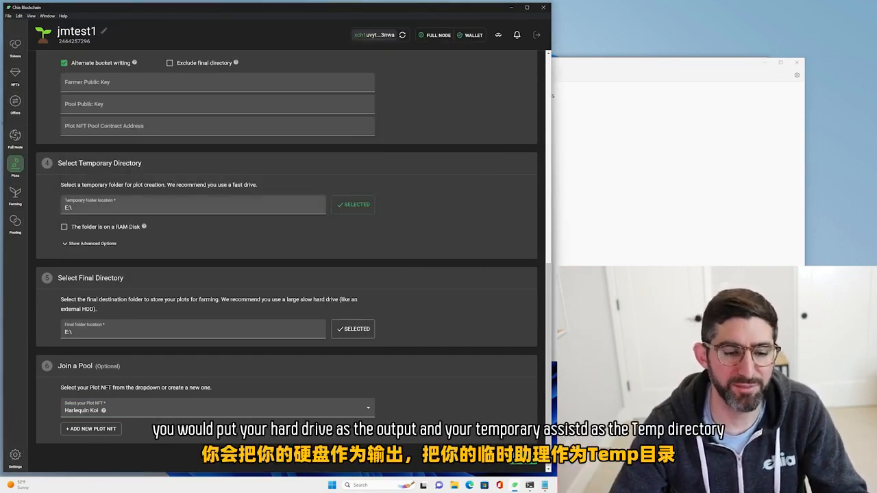
click(524, 463)
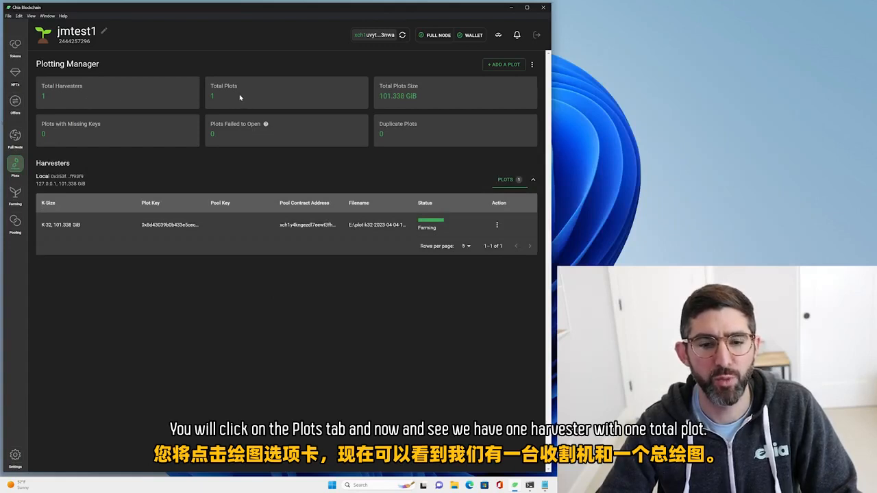
Switch to File Explorer, check the plots (E:) drive for the plot file, and close the window.
click(454, 485)
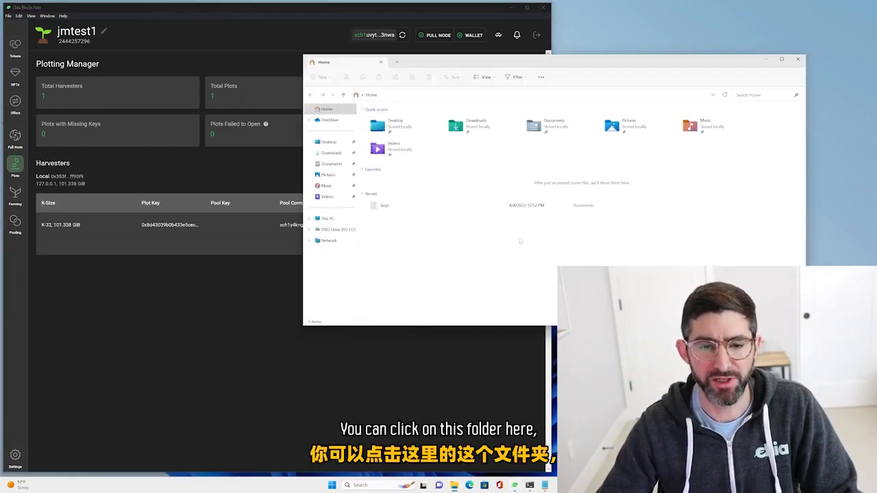
click(329, 219)
double_click(555, 125)
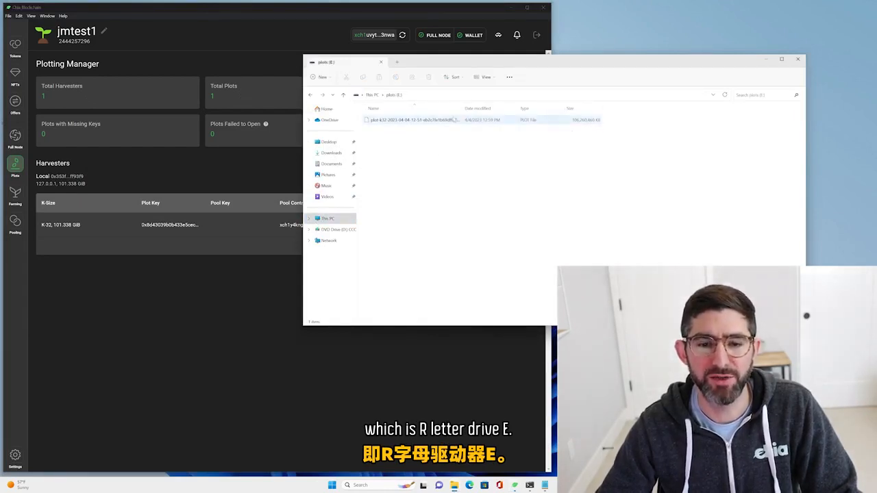
click(797, 59)
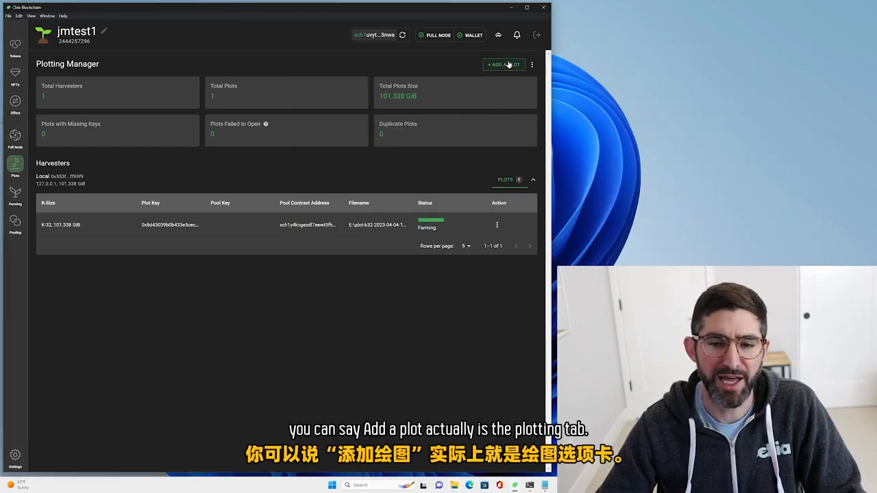
Check which plot directories are registered in the Plotting Manager, and close the list without changing it.
click(508, 65)
click(15, 163)
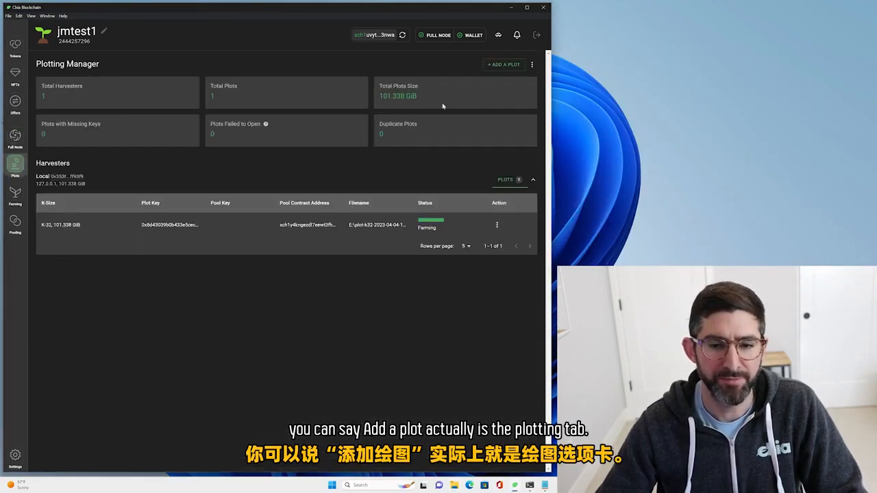
click(534, 64)
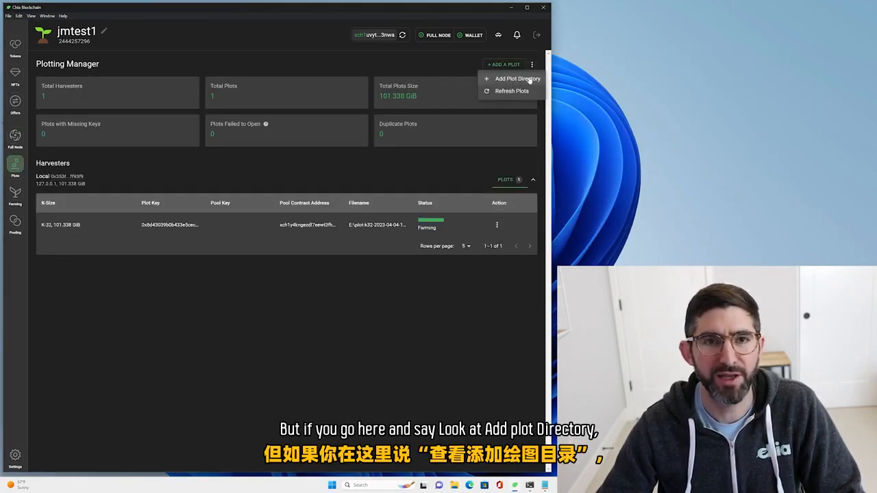
click(530, 80)
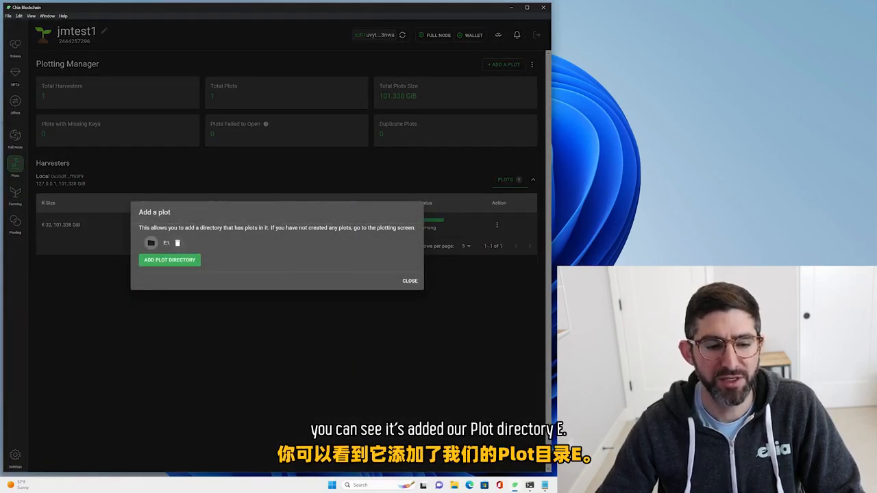
click(409, 281)
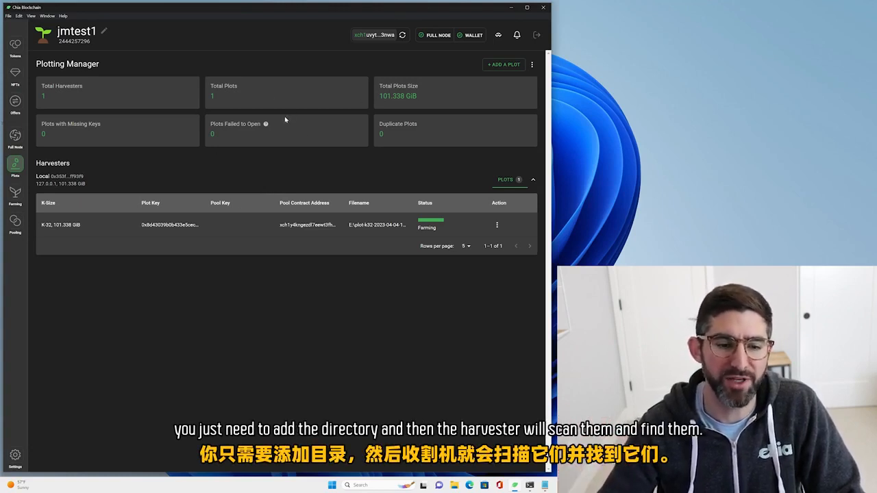
Open the farming overview and examine the last attempted proofs and latest block challenges.
click(17, 198)
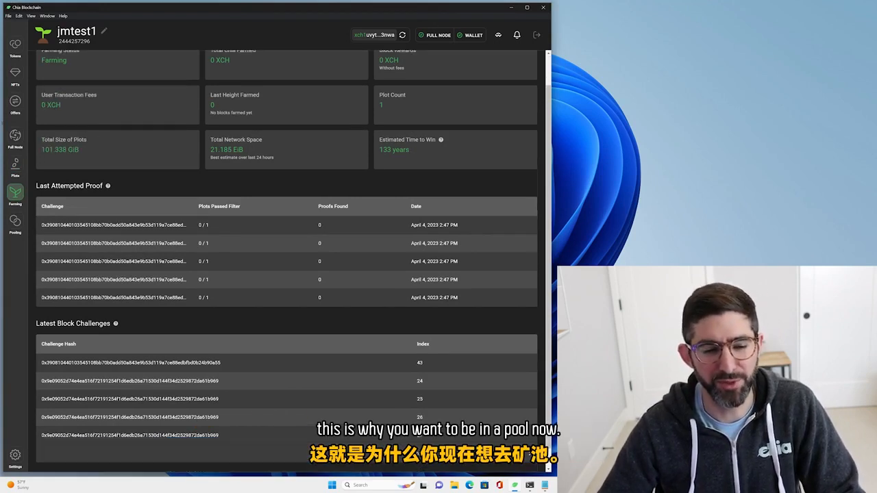
scroll(248, 194, down, 1)
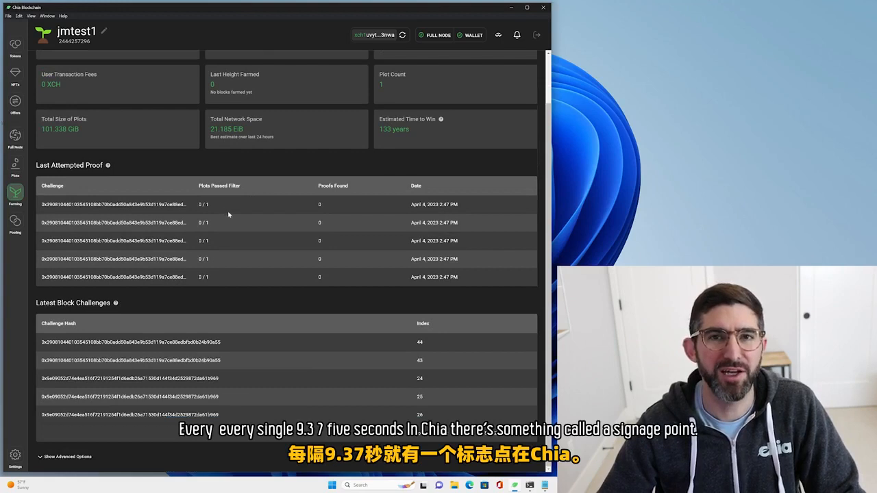